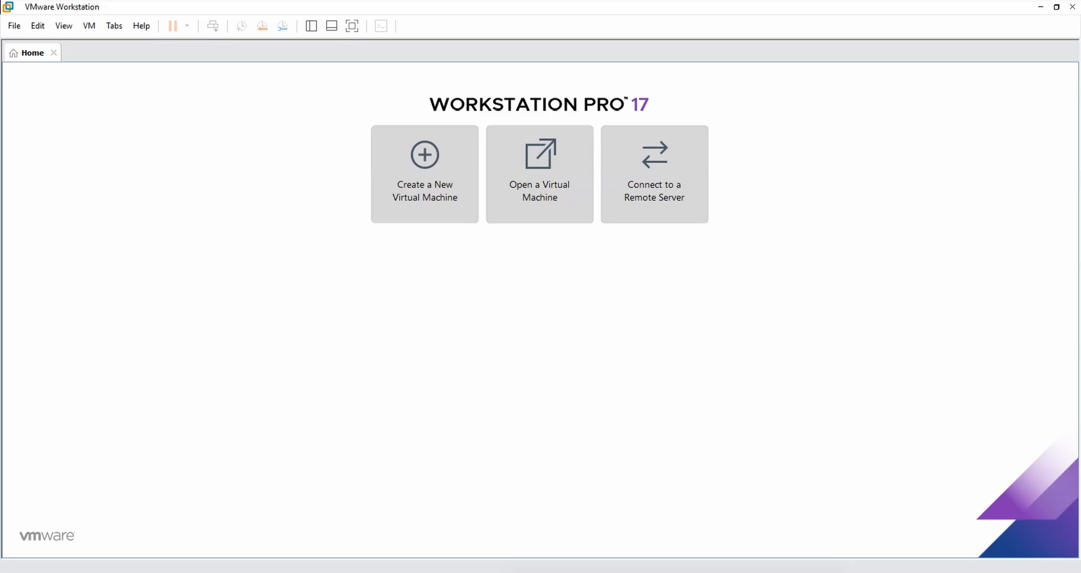
- Start a new virtual machine with the Typical configuration, installing from the disc image D:\Programs\21H1X64_PRO_EN_JAN_2022.iso
click(422, 194)
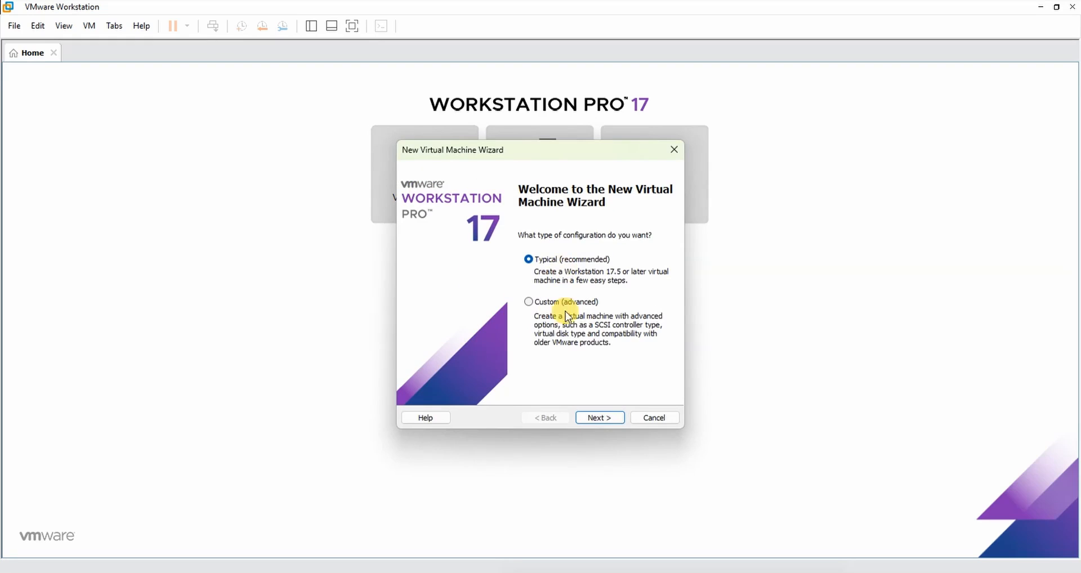
click(599, 417)
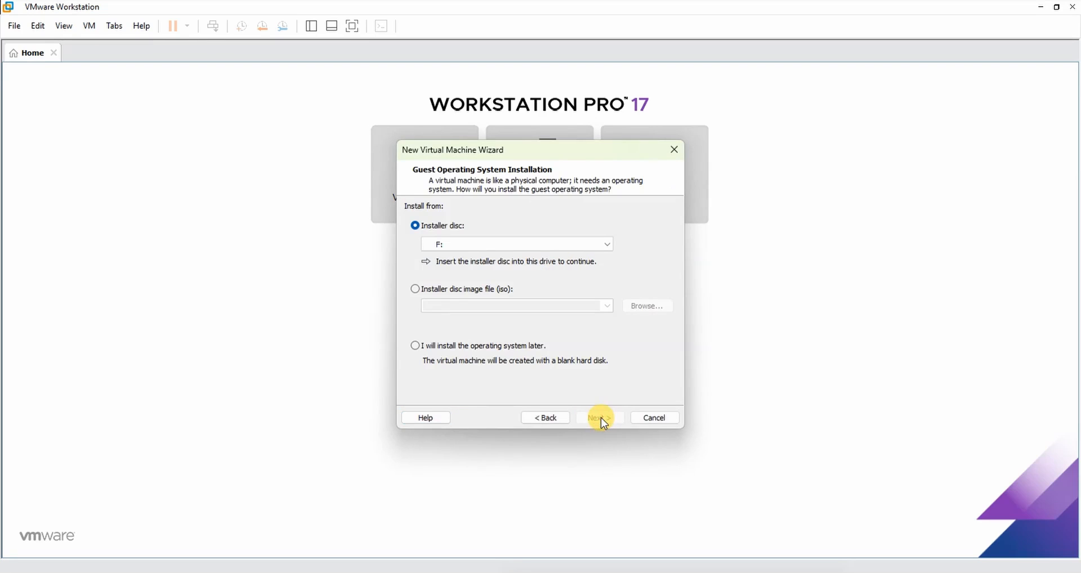
click(414, 290)
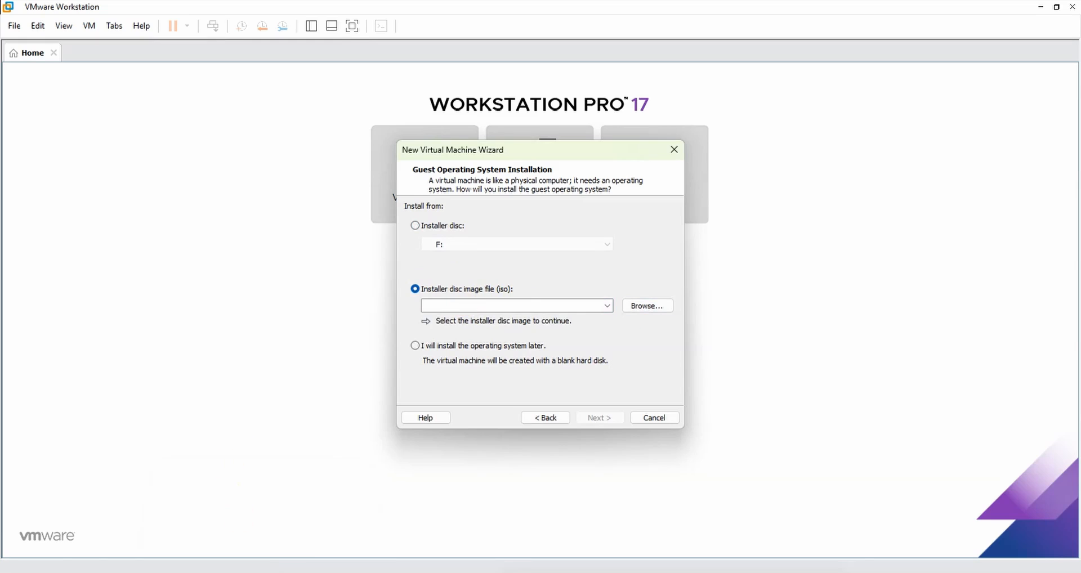
click(169, 539)
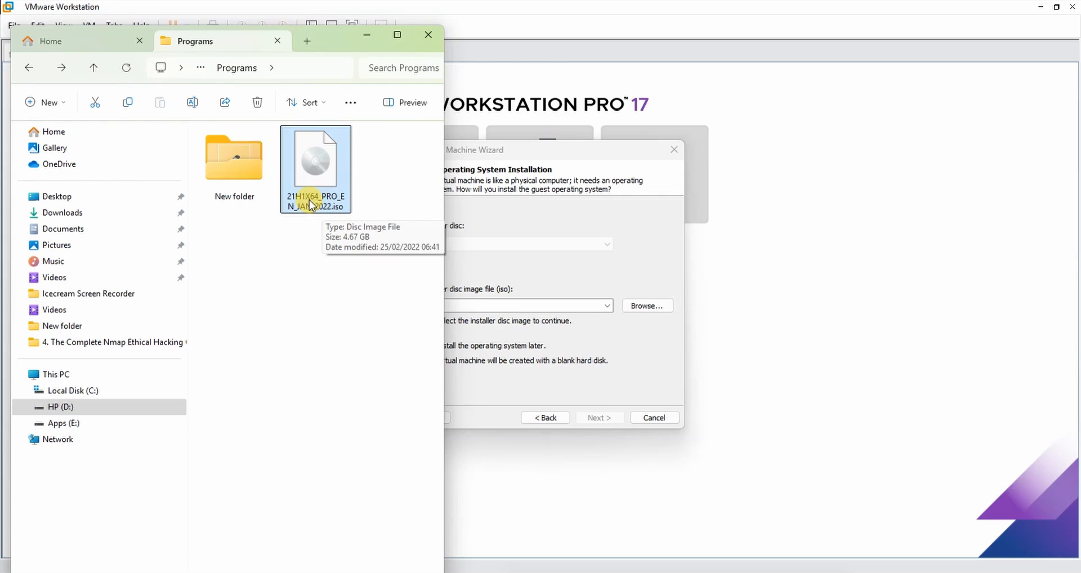
click(648, 305)
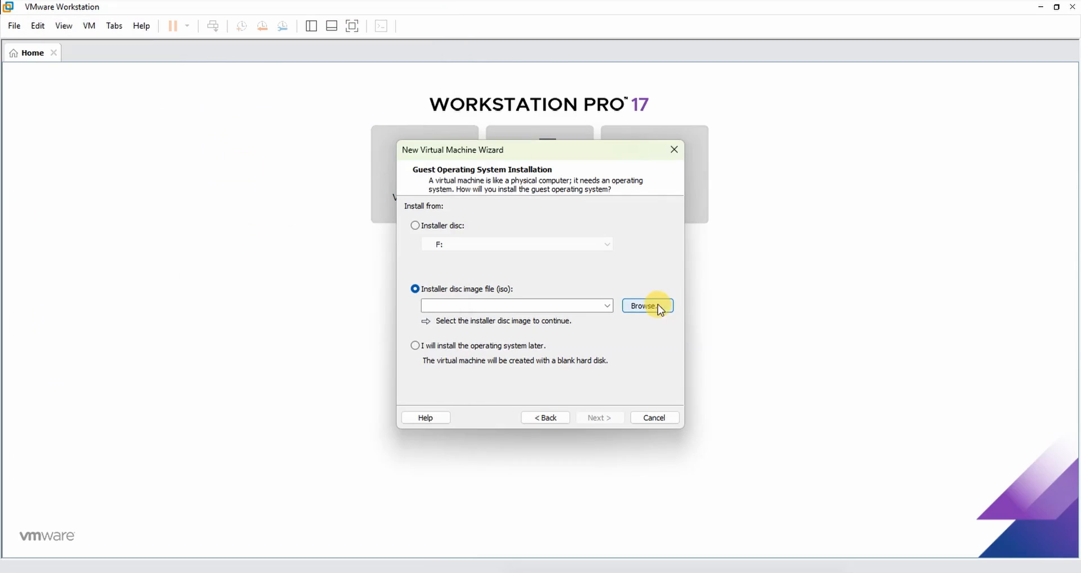
click(640, 305)
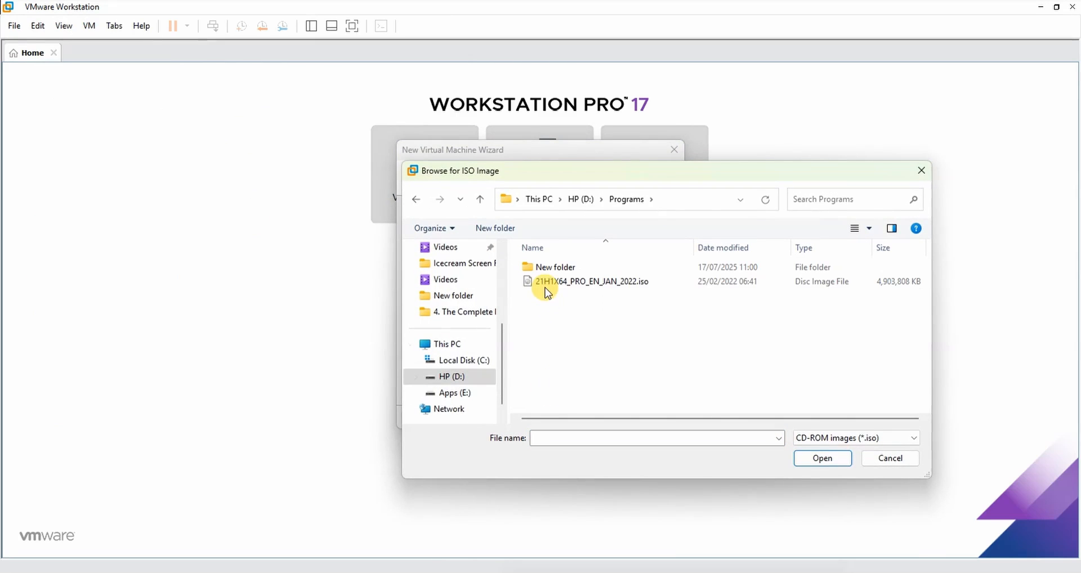
click(610, 282)
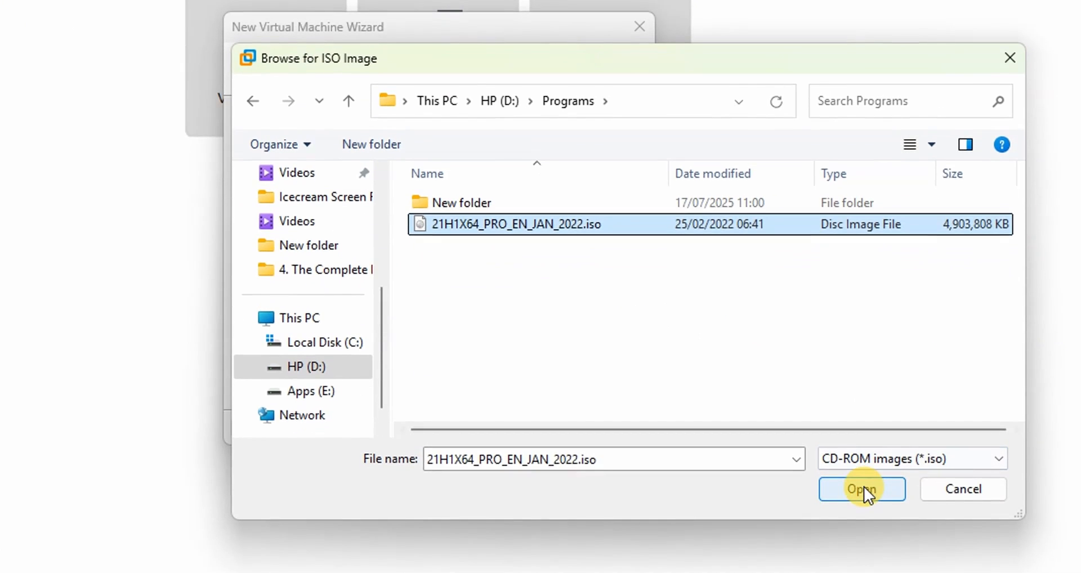
click(863, 515)
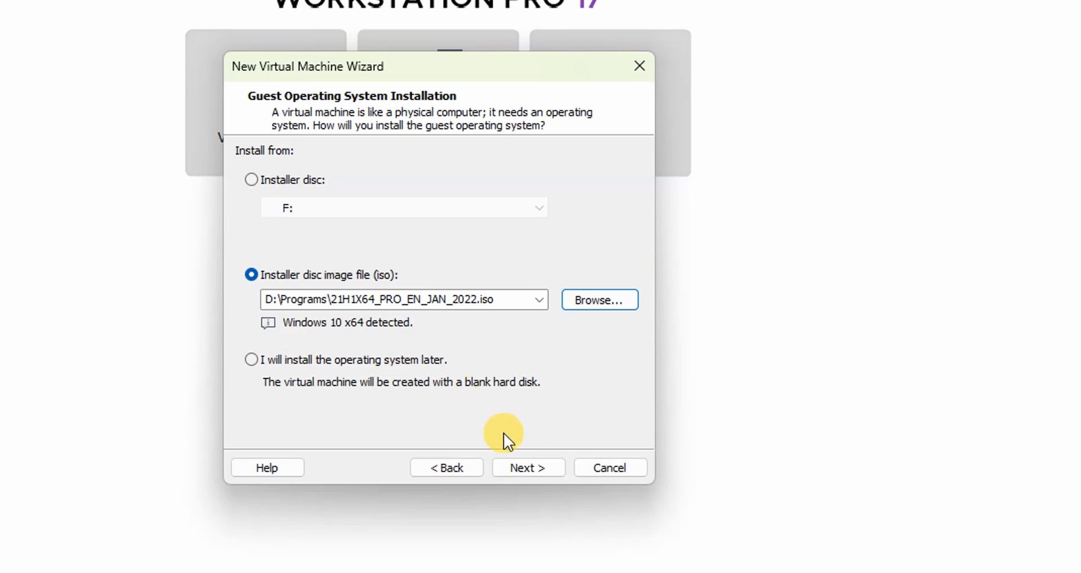
click(531, 470)
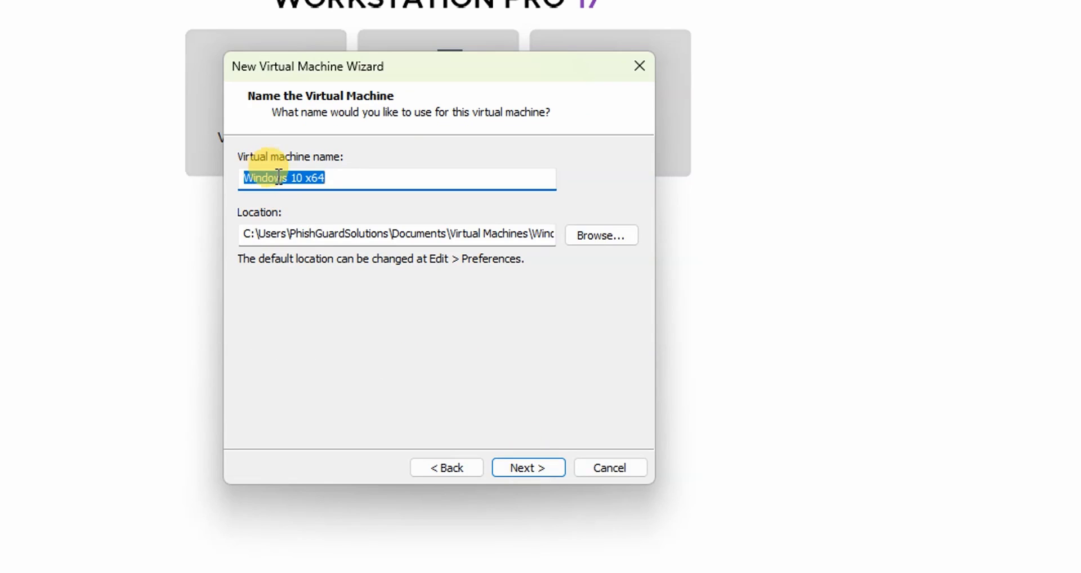
- Keep the virtual machine name Windows 10 x64 and set its location to E:\Documents
click(330, 179)
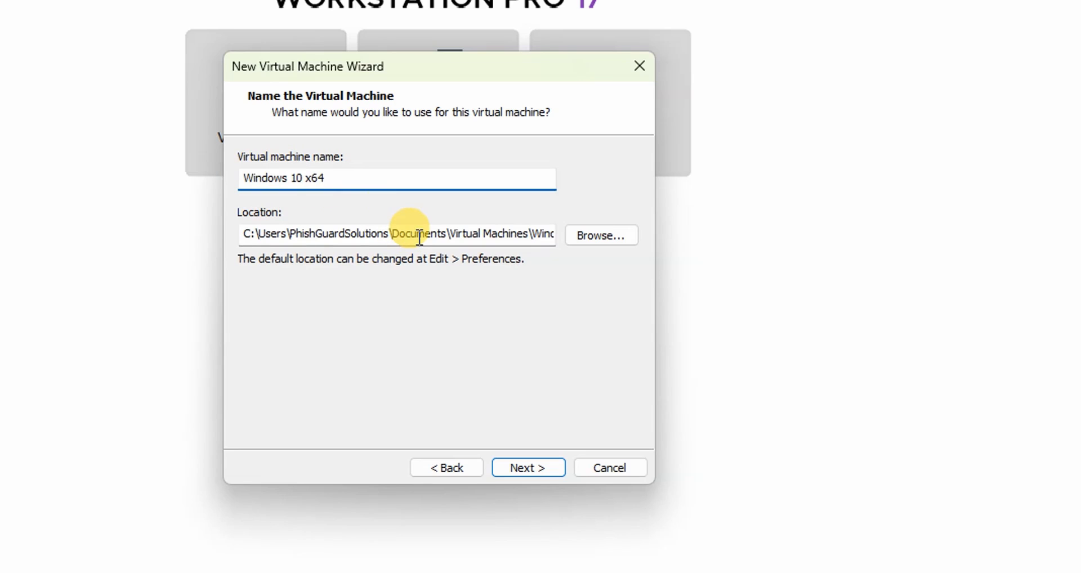
click(576, 239)
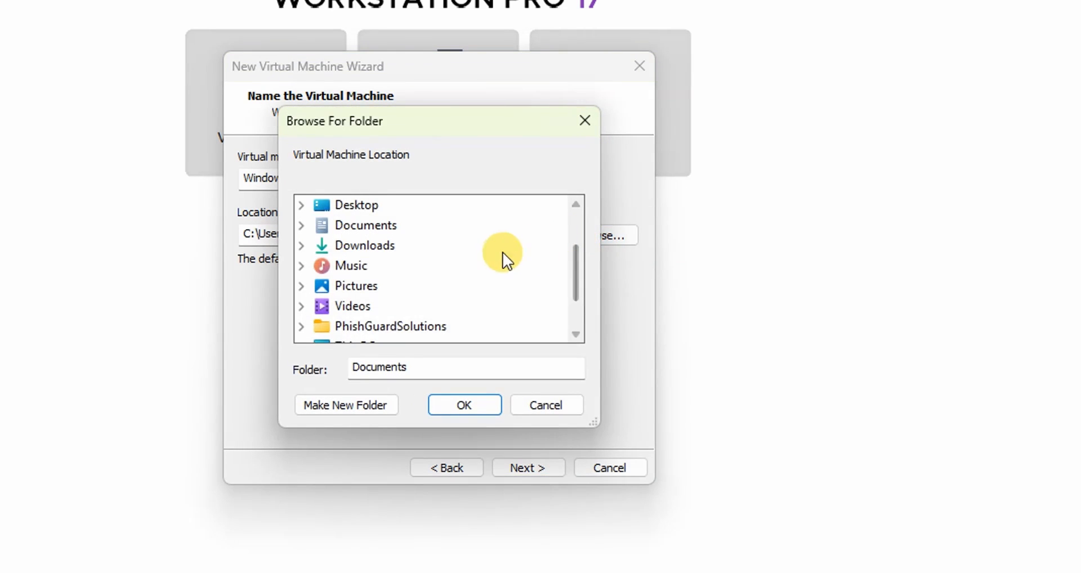
scroll(500, 252, down, 2)
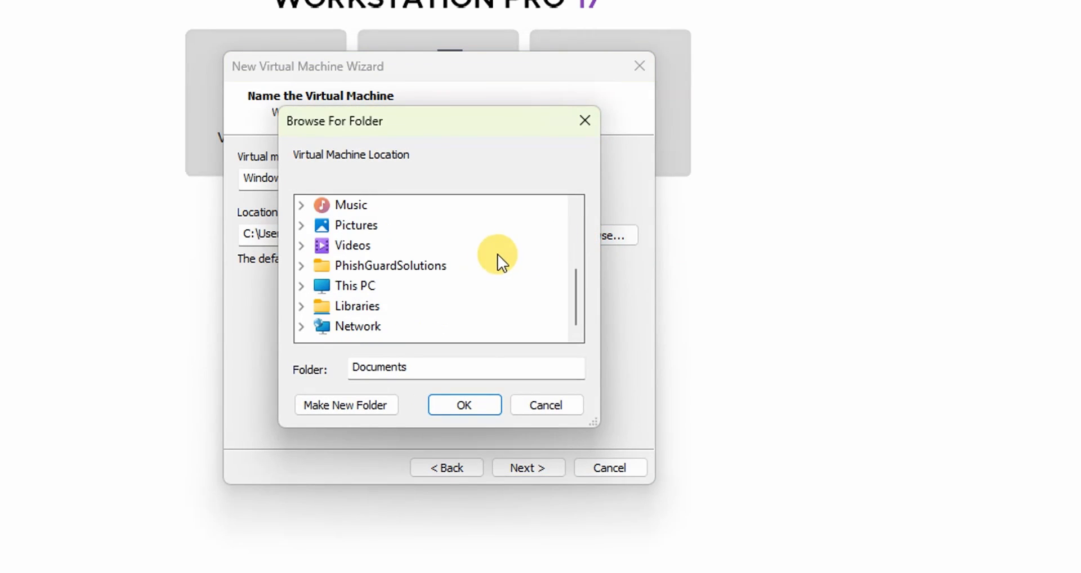
click(306, 283)
double_click(363, 286)
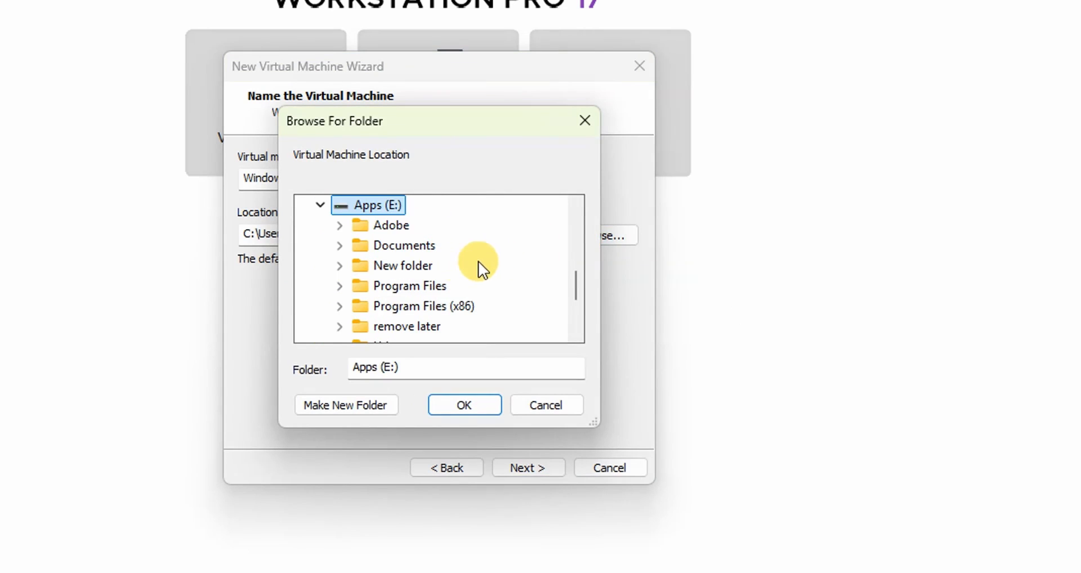
click(339, 246)
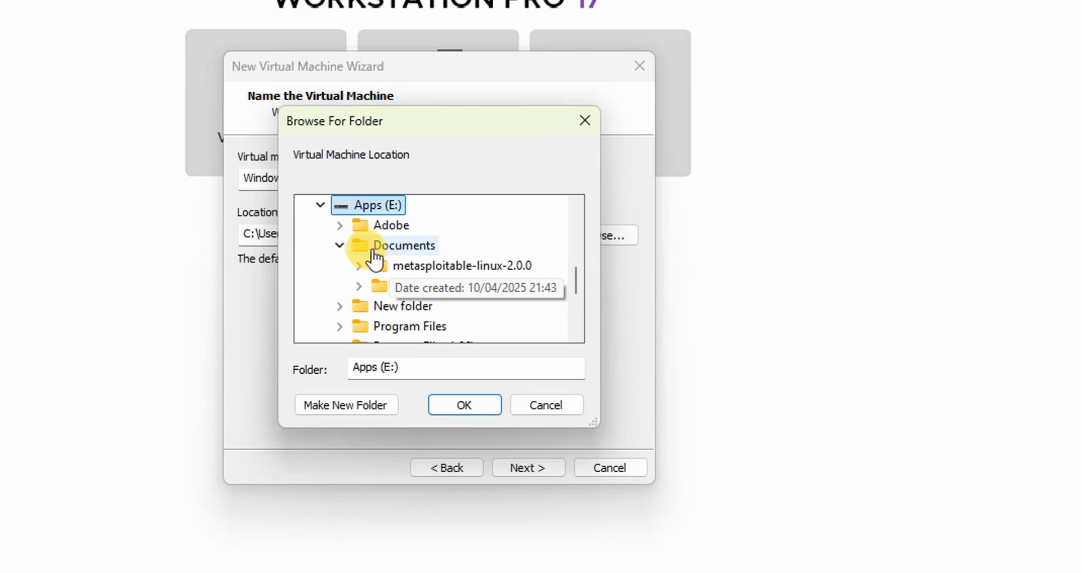
click(367, 247)
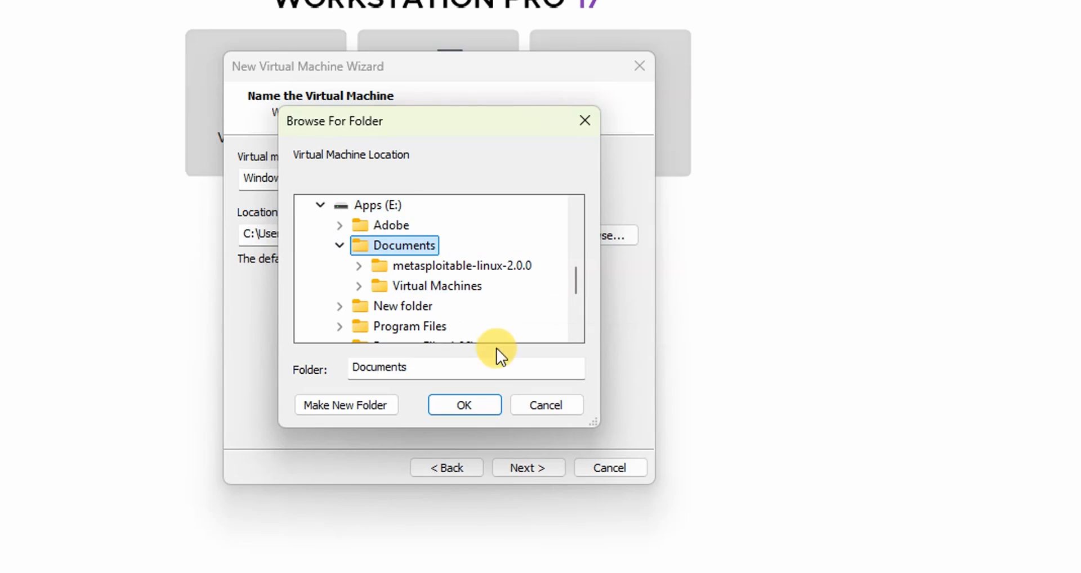
click(470, 402)
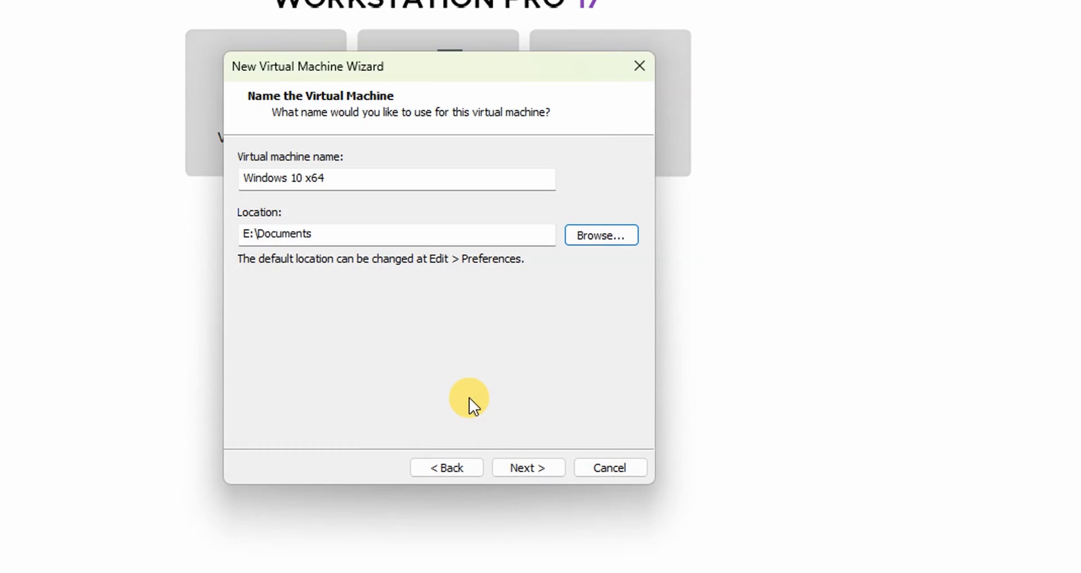
click(519, 466)
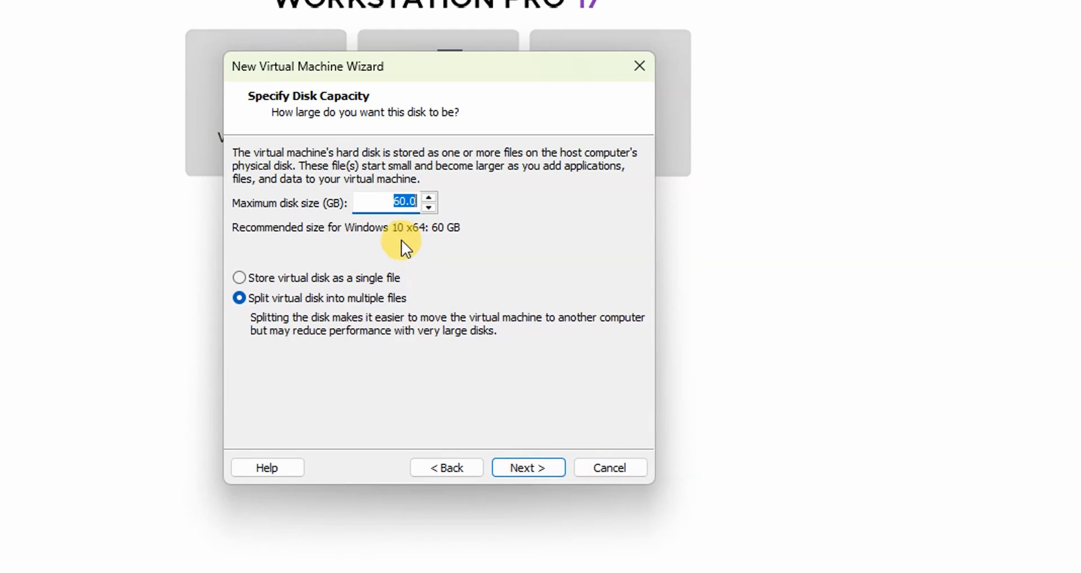
- Set the maximum disk size to 80 GB and store the virtual disk as a single file
click(397, 209)
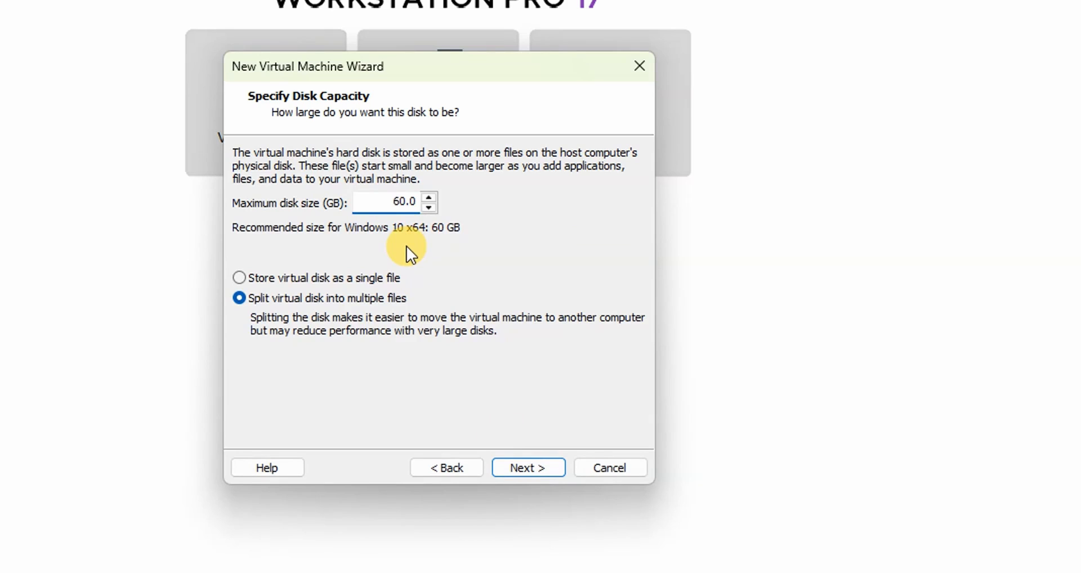
drag(400, 203, 383, 201)
text(8)
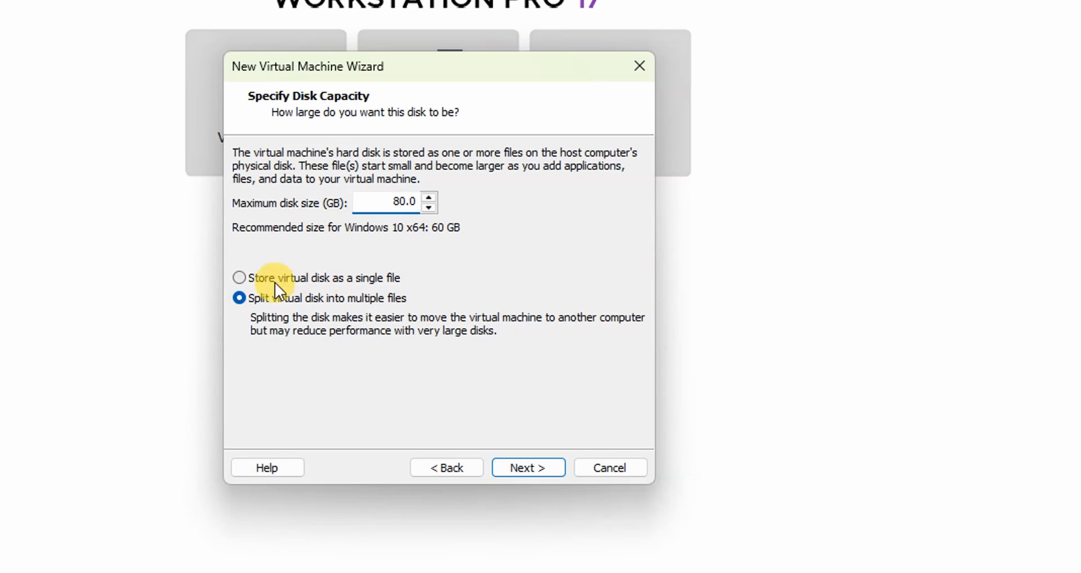
click(335, 278)
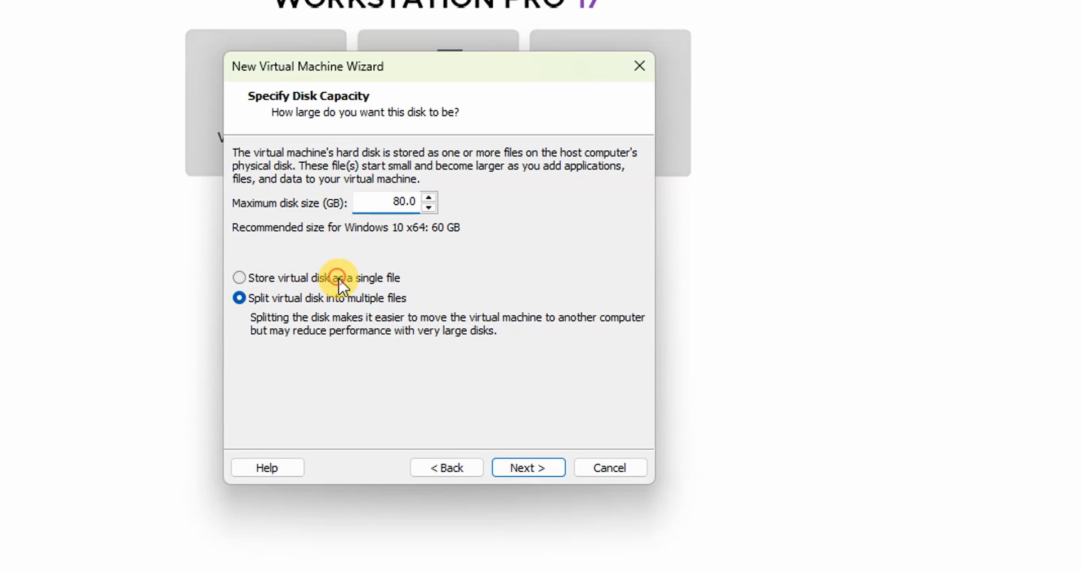
click(526, 468)
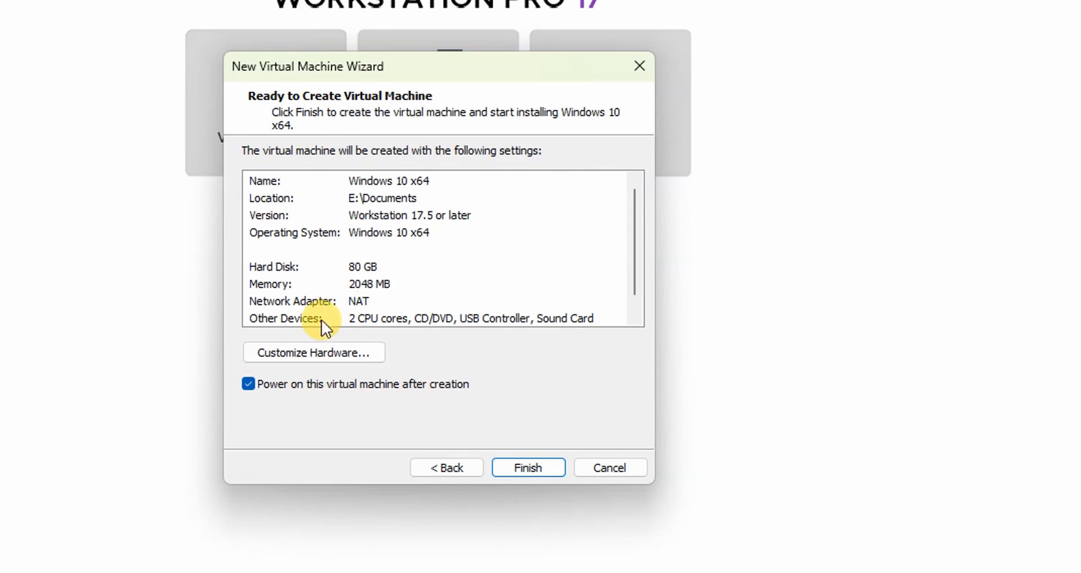
- Customize the hardware to give the virtual machine 4096 MB of memory, and finish creating it
click(326, 353)
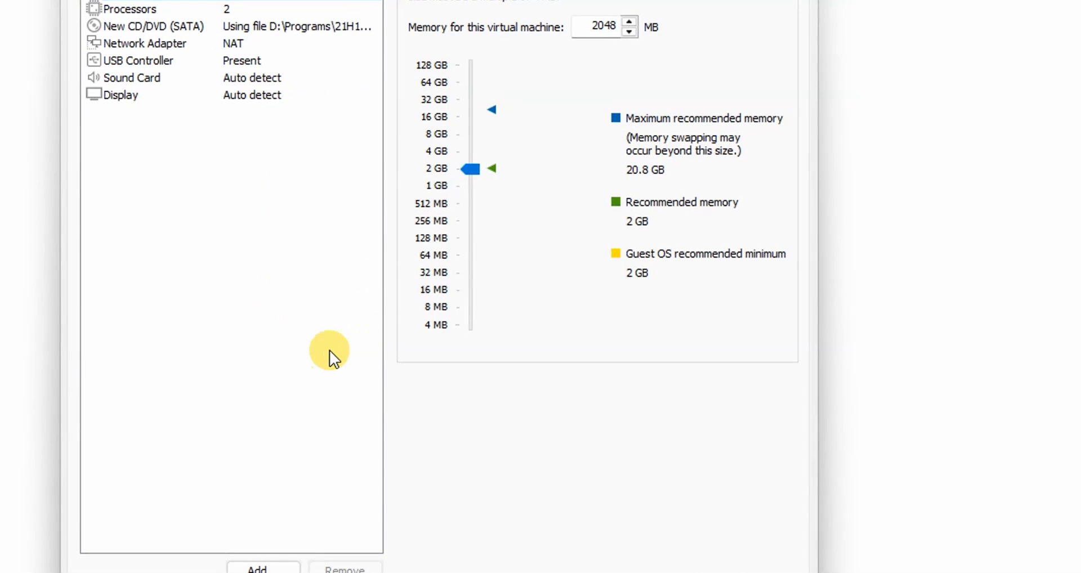
drag(470, 169, 471, 150)
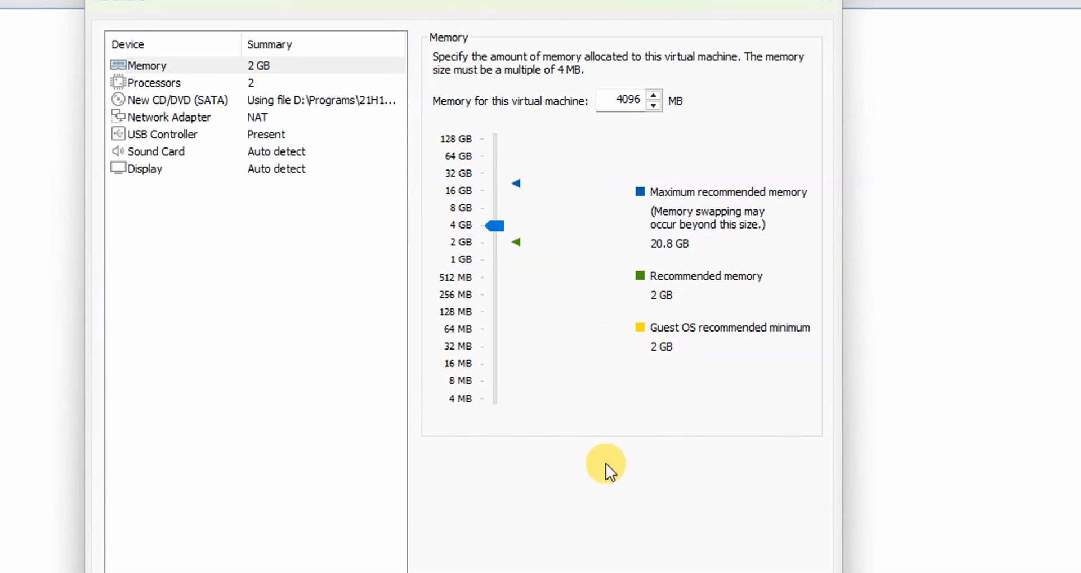
click(703, 489)
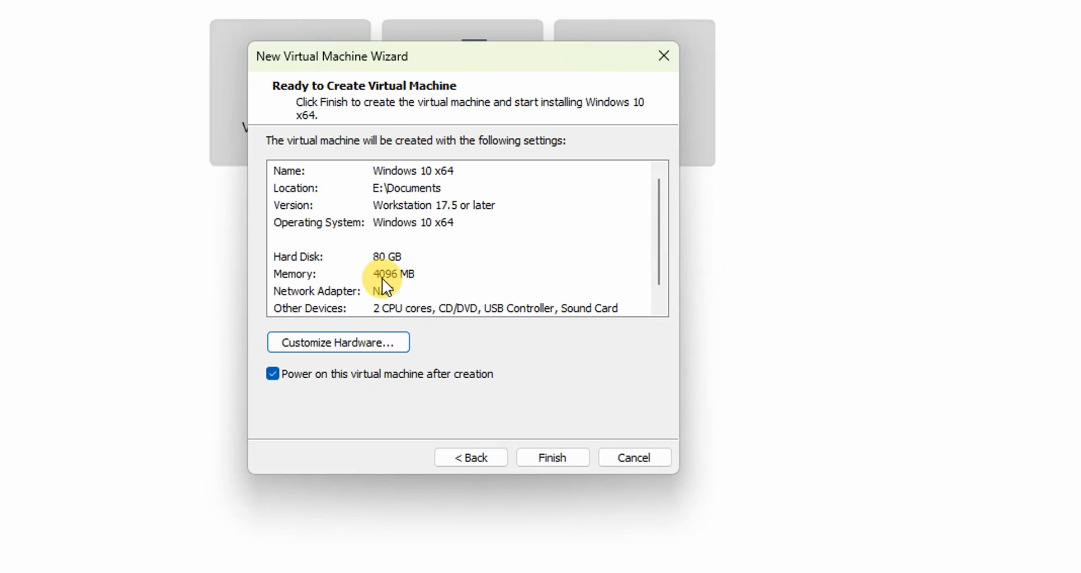
click(553, 456)
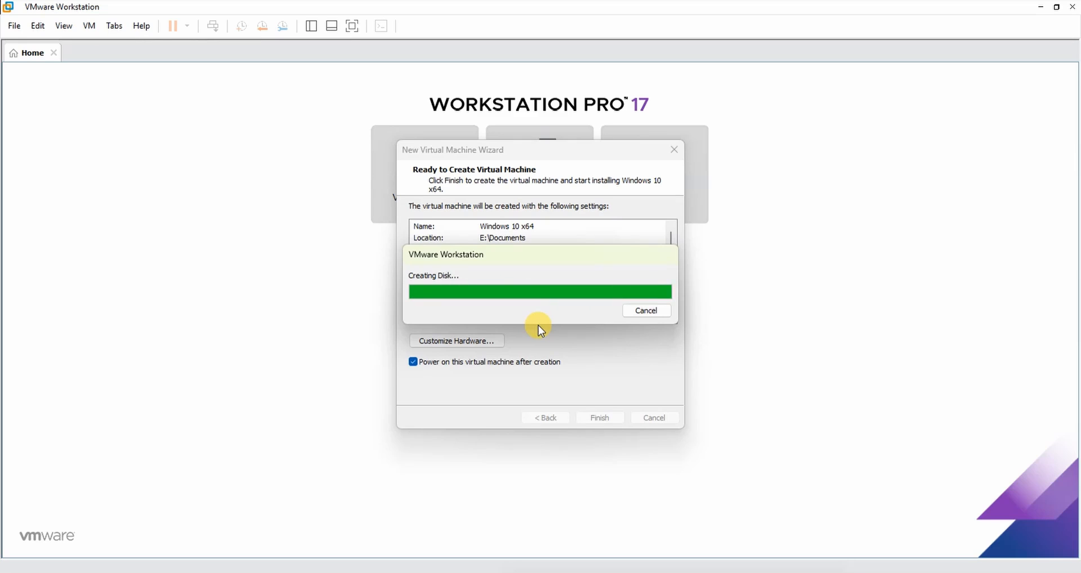
- Show the virtual machine library, and close the running Windows 10 x64 machine by powering it off
click(312, 26)
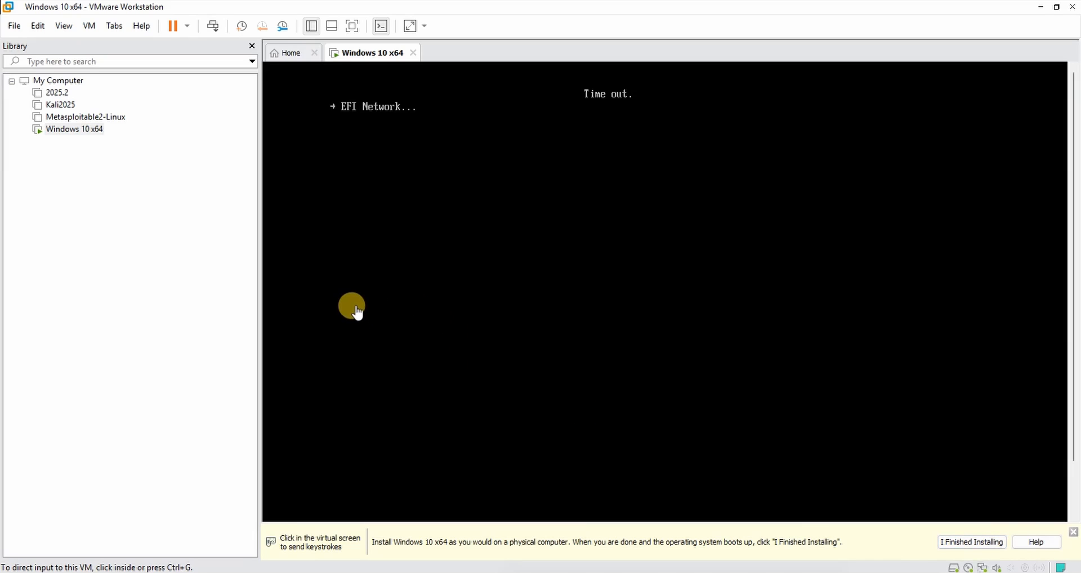
click(59, 129)
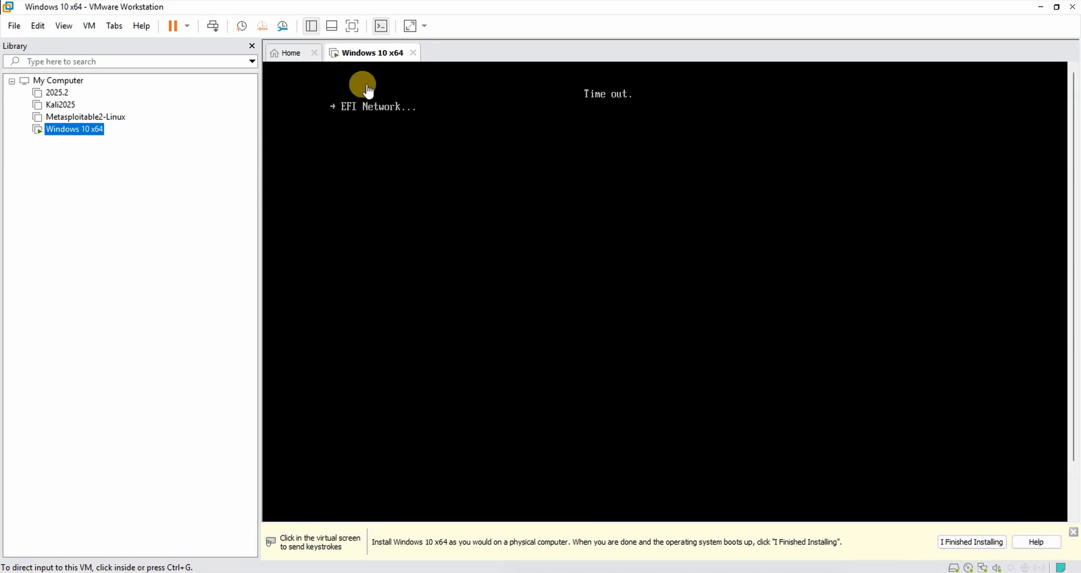
click(414, 53)
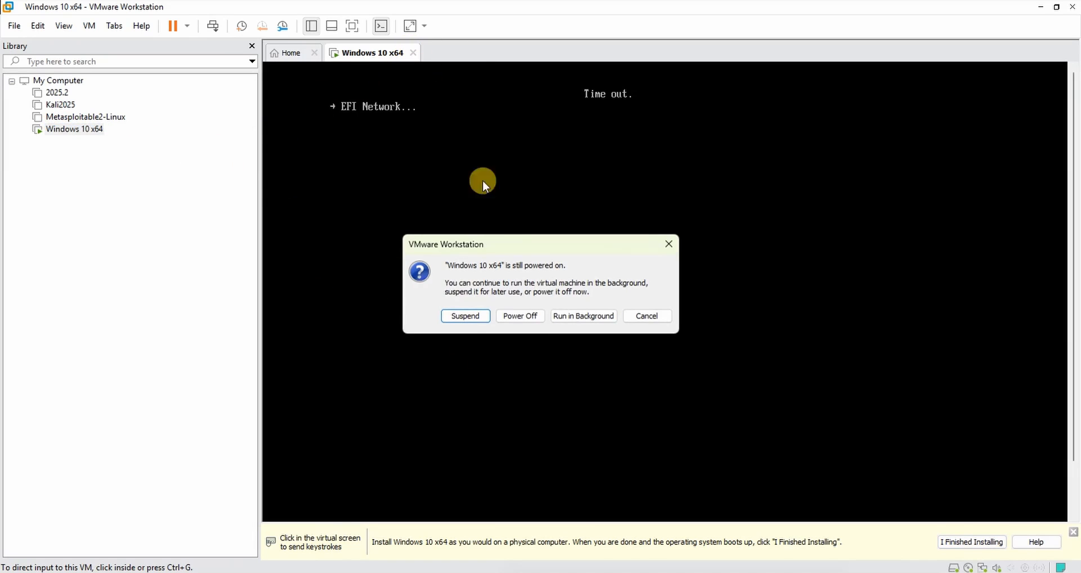
click(516, 315)
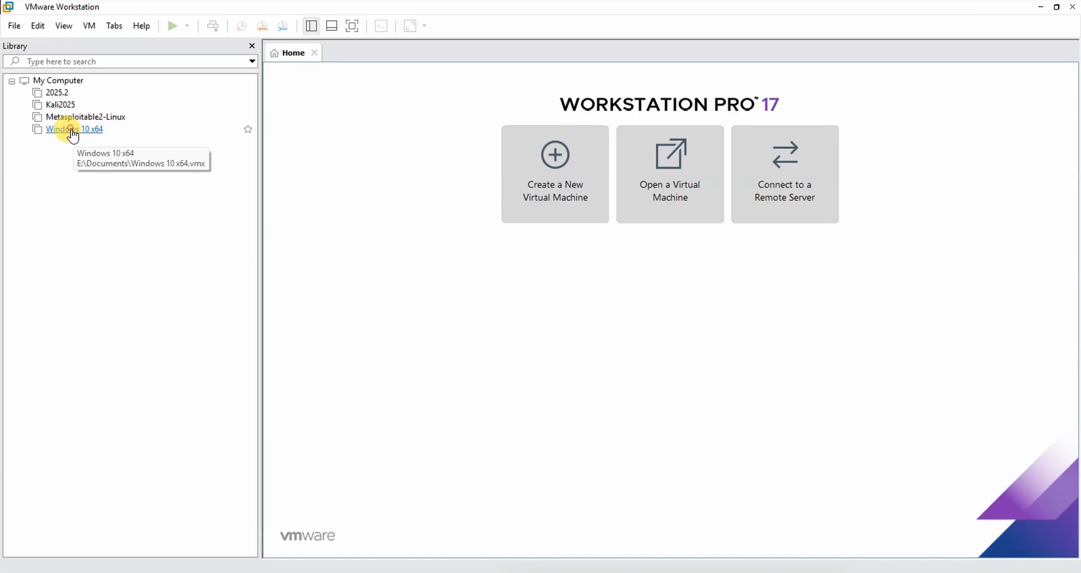
- Open Windows 10 x64 from the library, power it on and boot it from the installation CD/DVD
click(71, 130)
double_click(72, 131)
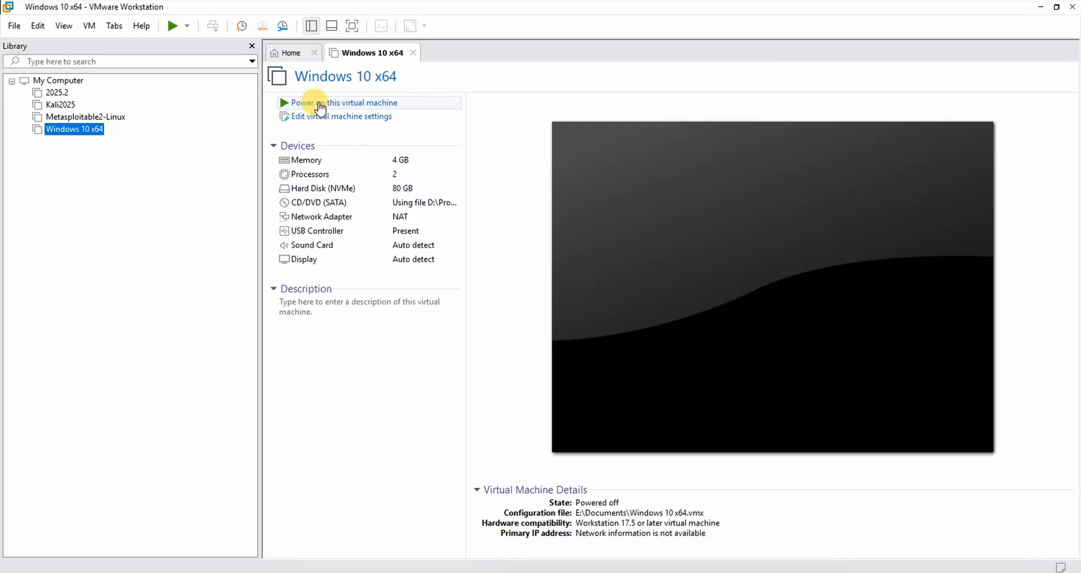
click(338, 103)
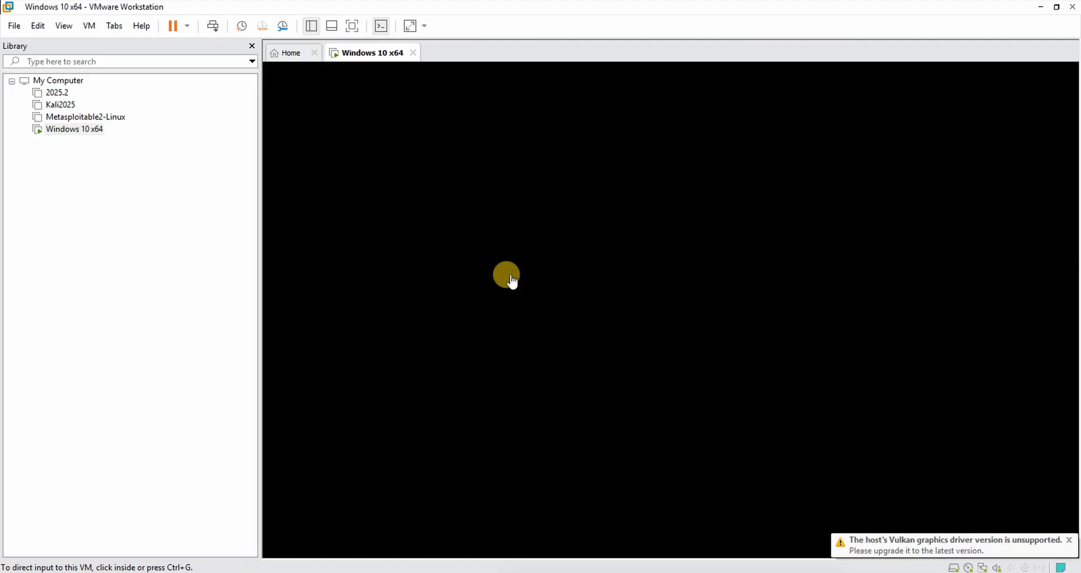
click(512, 280)
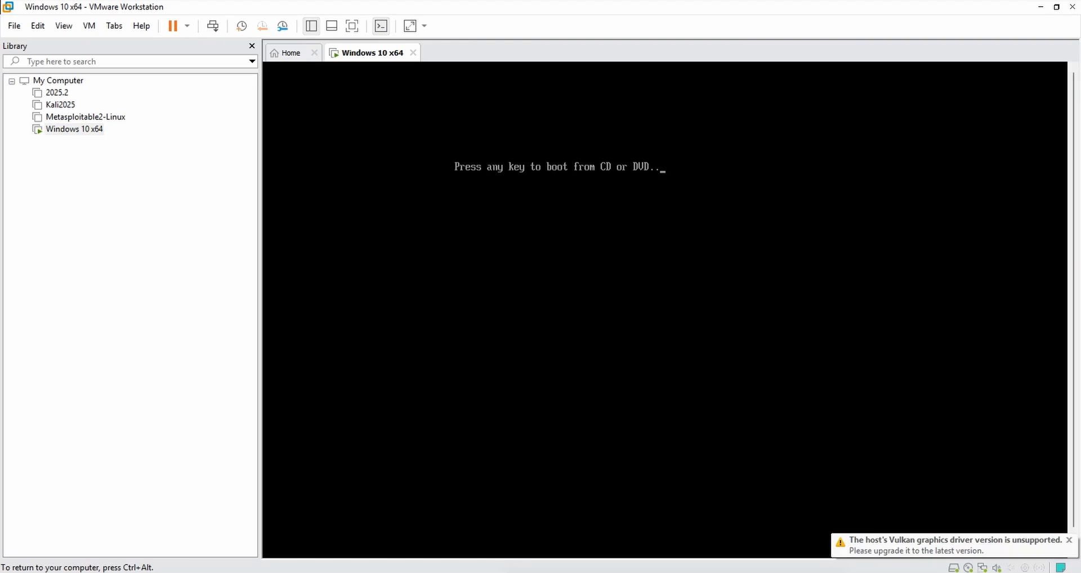
key(Return)
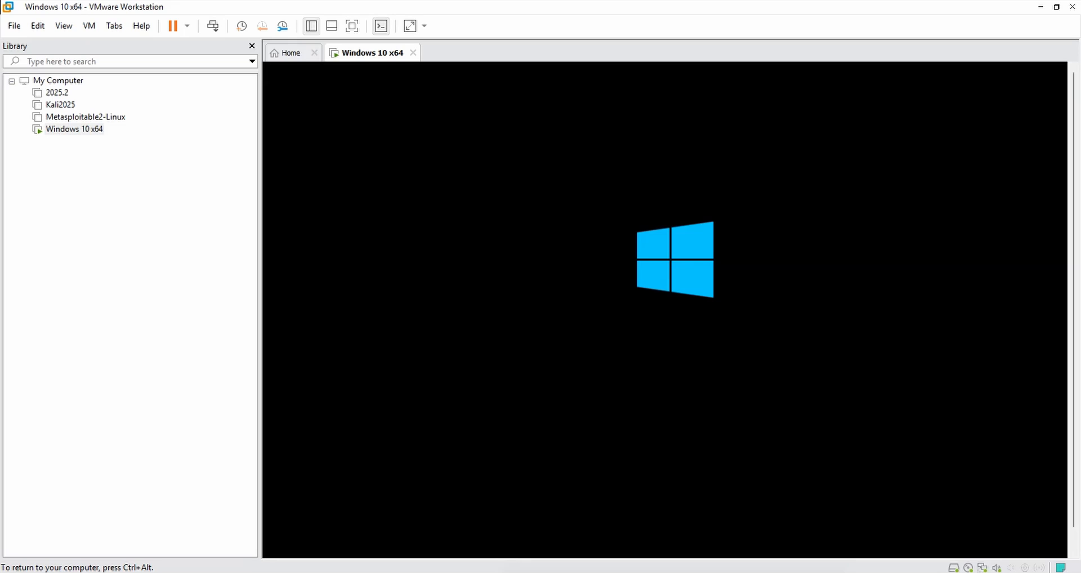
- Release input from the virtual machine and narrow the library pane to enlarge the guest display
key(ctrl+alt)
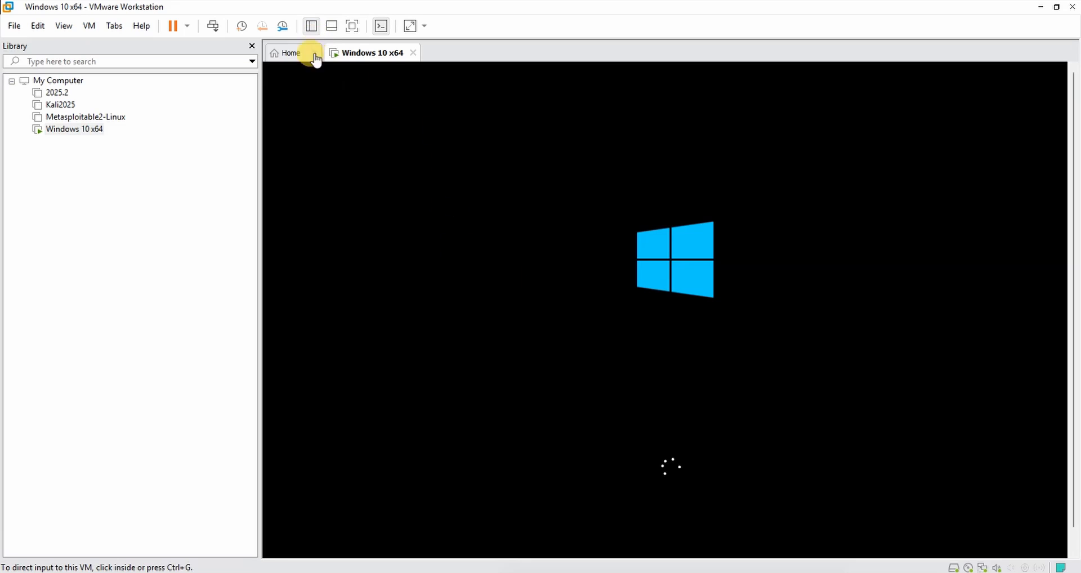
drag(258, 96, 65, 96)
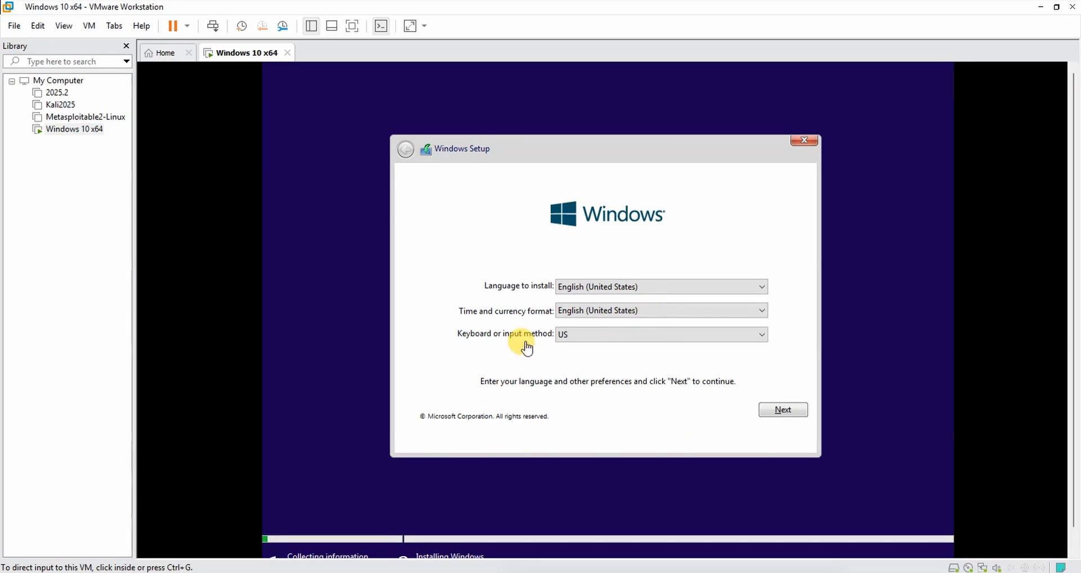
- Set up Windows in English (United States) with the US keyboard, accepting the license terms and installing to Drive 0 Unallocated Space
click(780, 411)
click(782, 411)
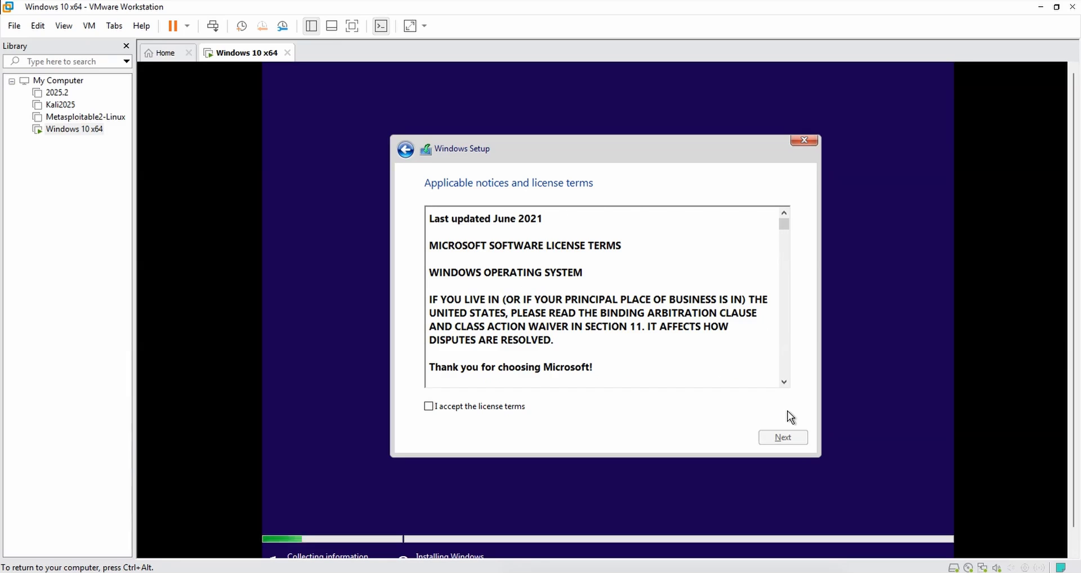
click(459, 407)
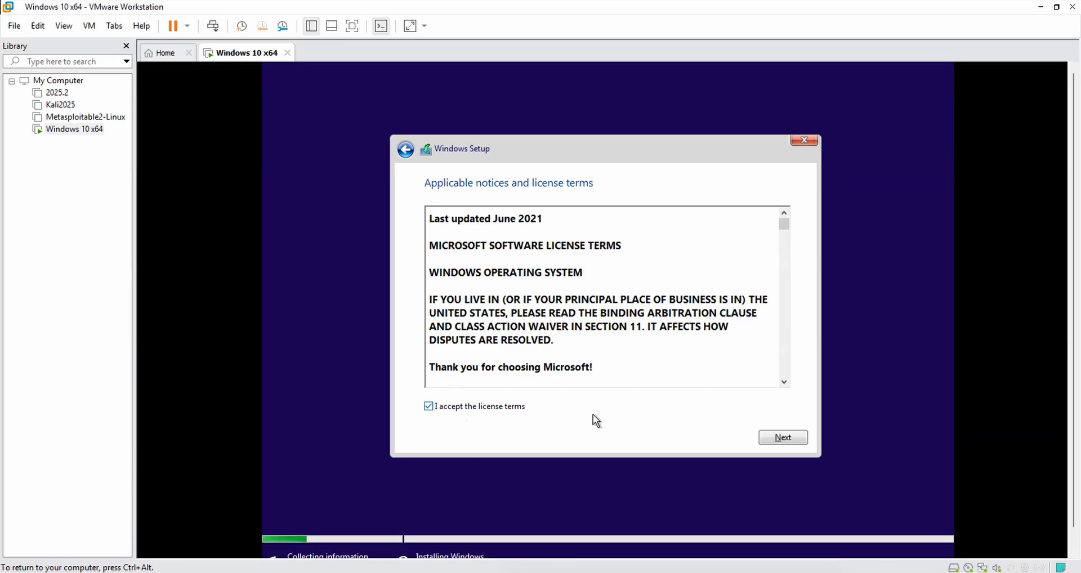
click(776, 437)
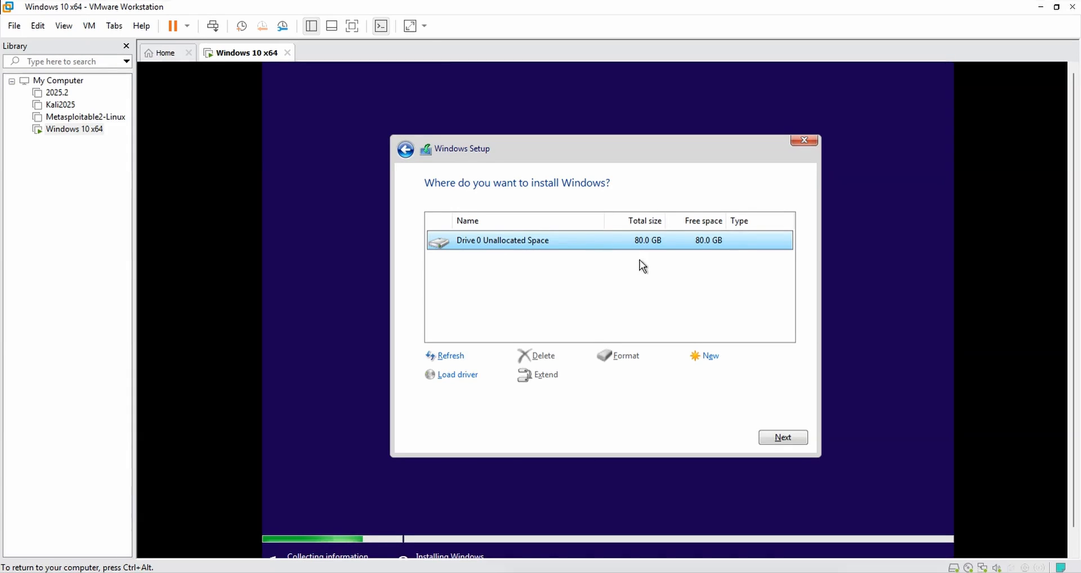
click(776, 441)
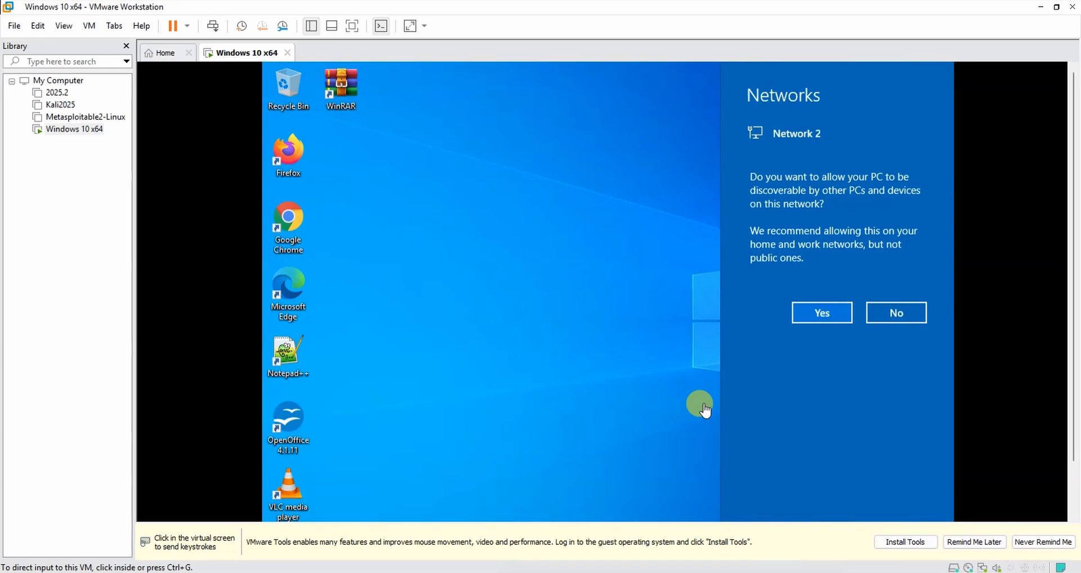
- Decline network discovery in the guest and start the VMware Tools installation from the host
click(894, 313)
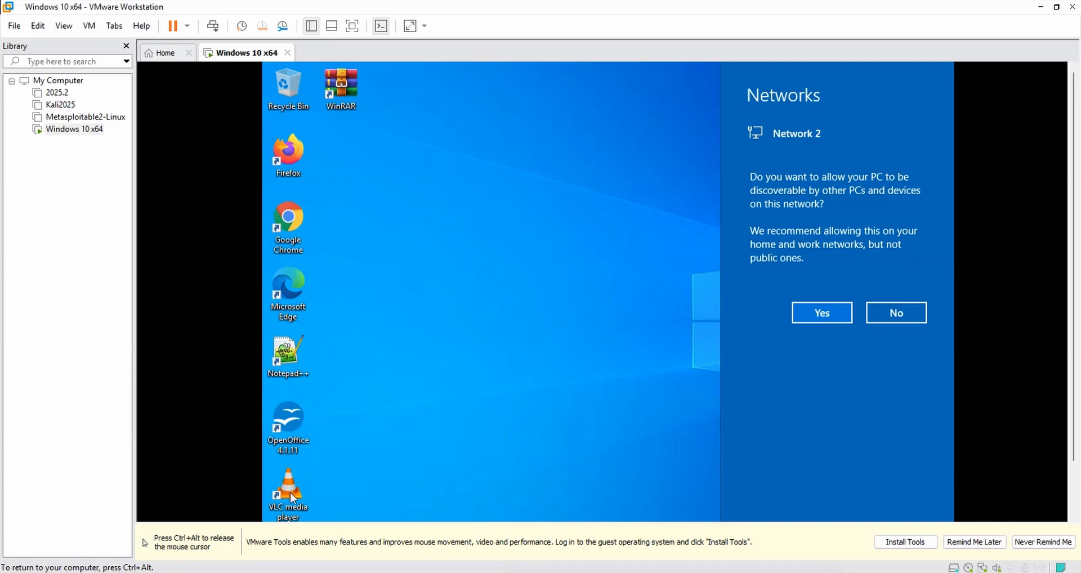
key(ctrl+alt)
click(900, 539)
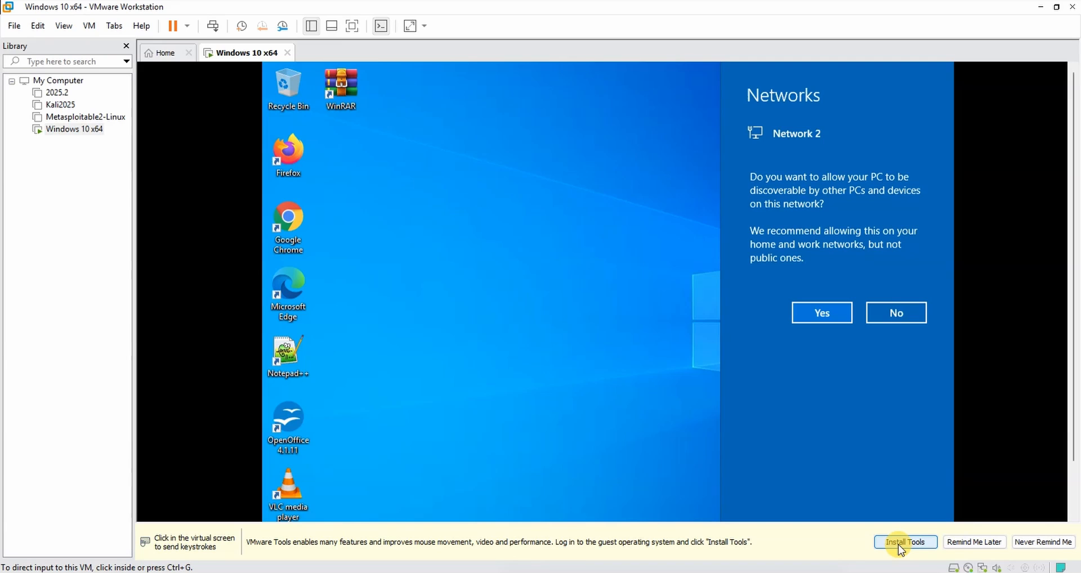
click(909, 544)
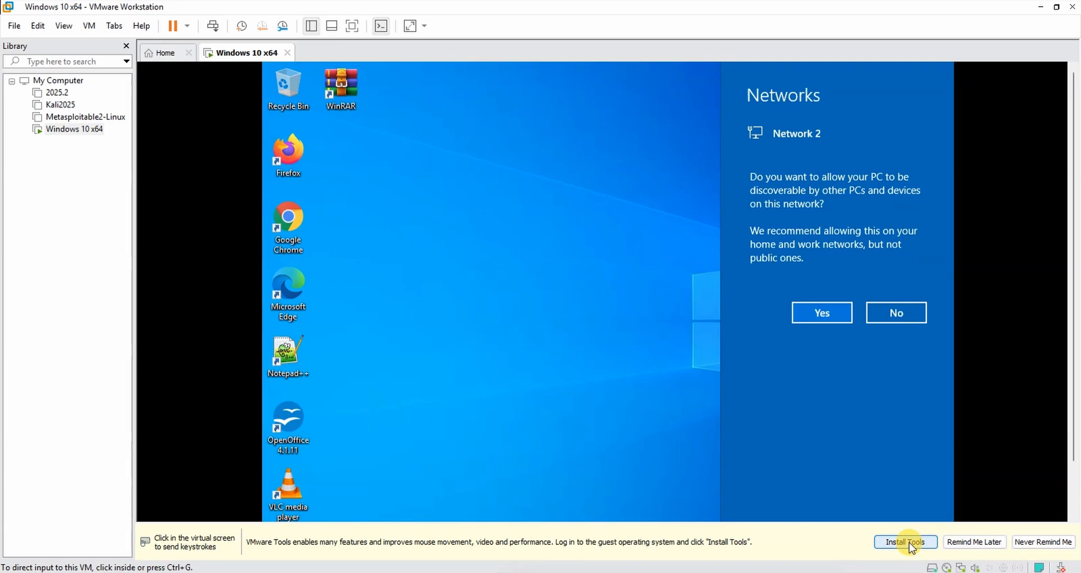
click(705, 501)
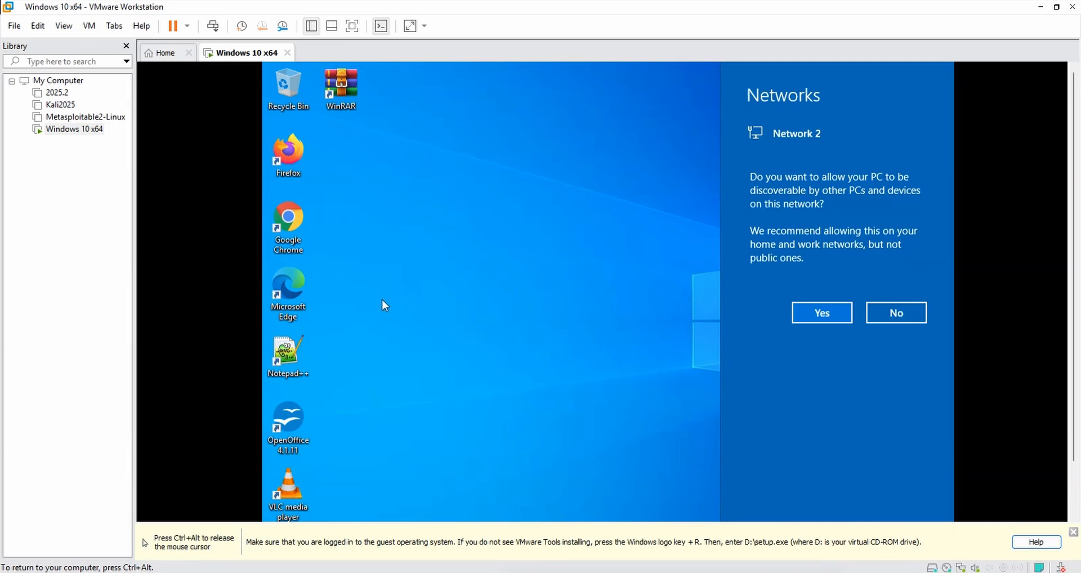
click(287, 97)
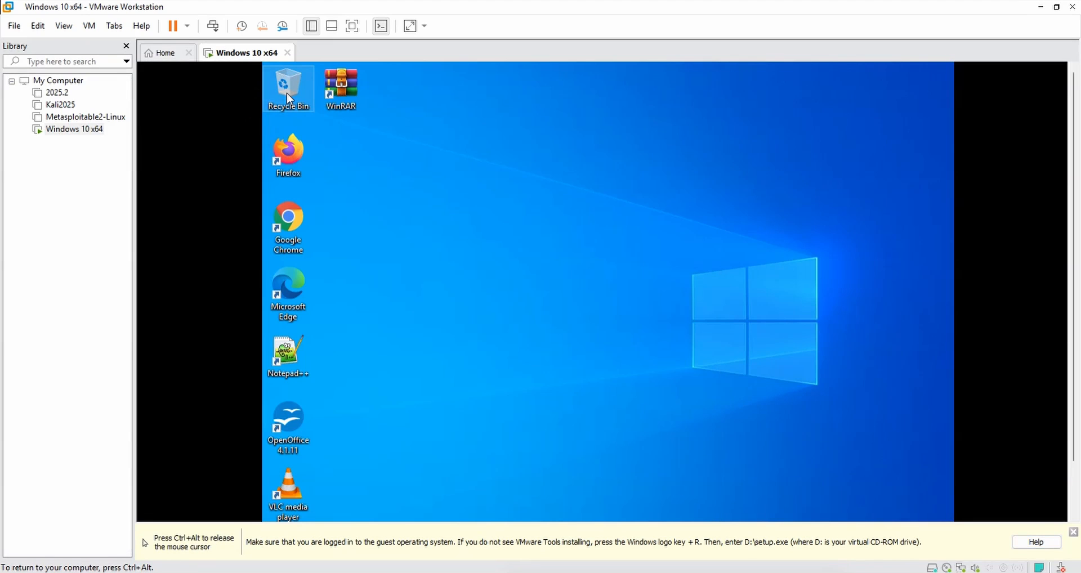
- Check the DVD drive under This PC in the guest's File Explorer, and minimize the window
key(super+e)
click(694, 355)
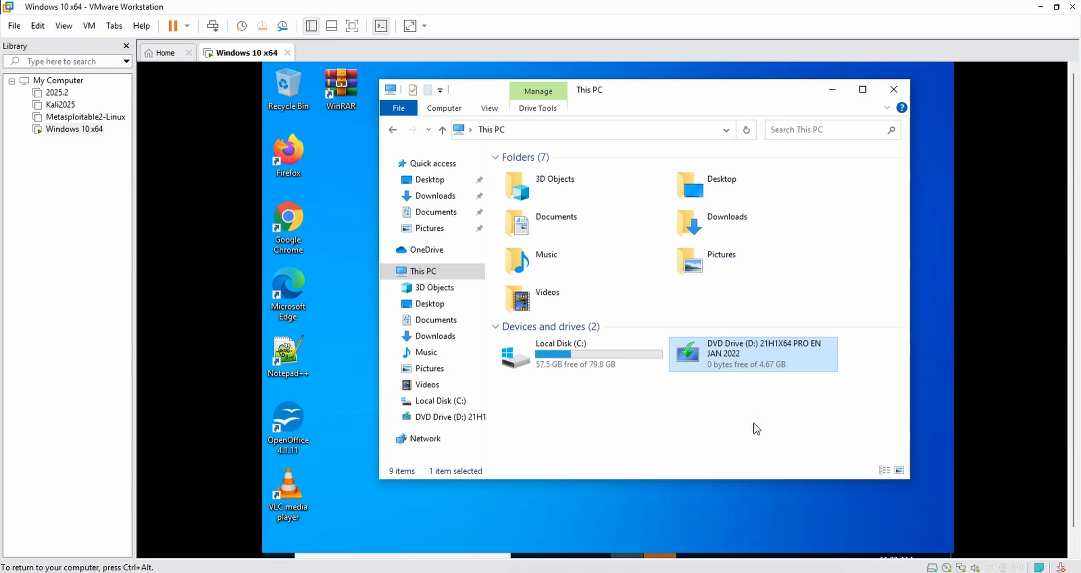
click(670, 412)
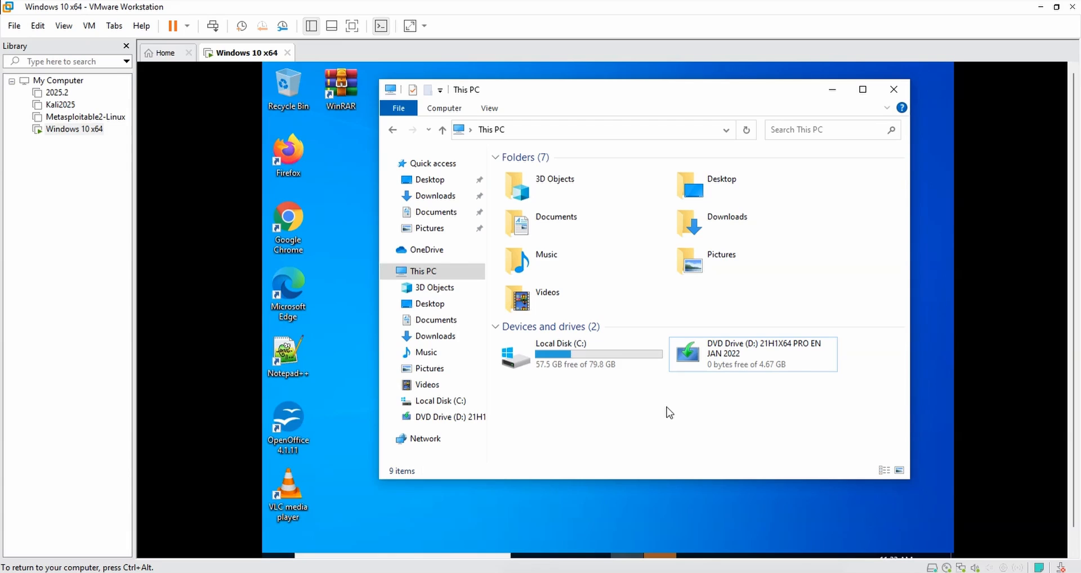
click(862, 89)
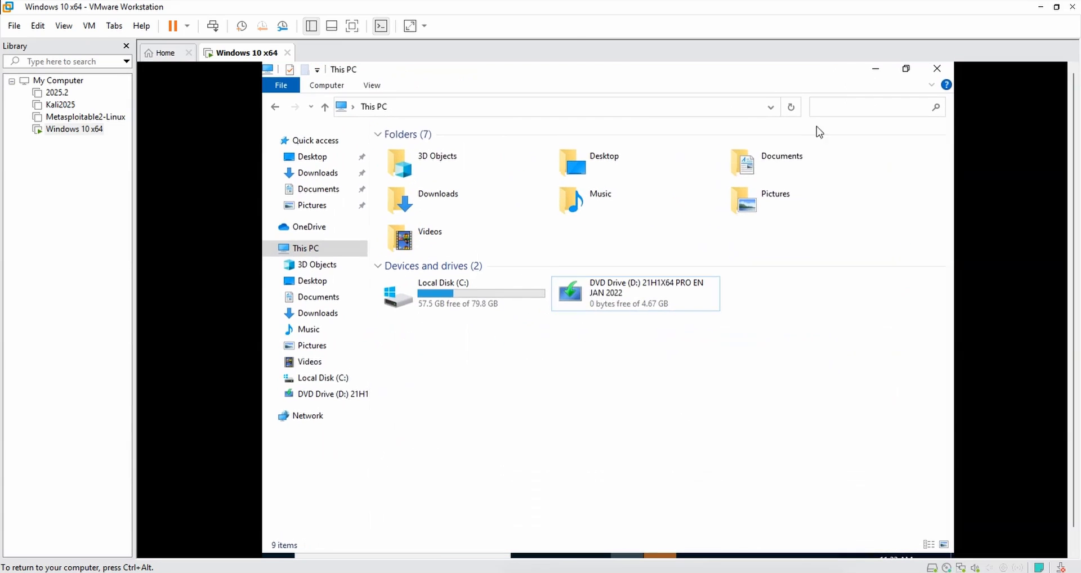
click(875, 68)
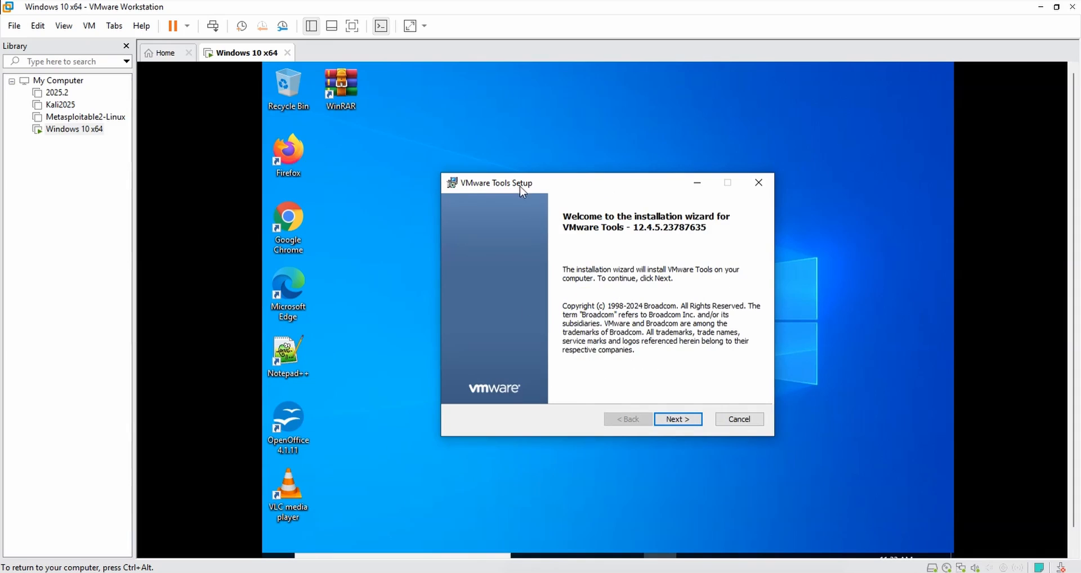
- Run the VMware Tools installation in the guest, and hide the library pane to widen the guest display
click(687, 425)
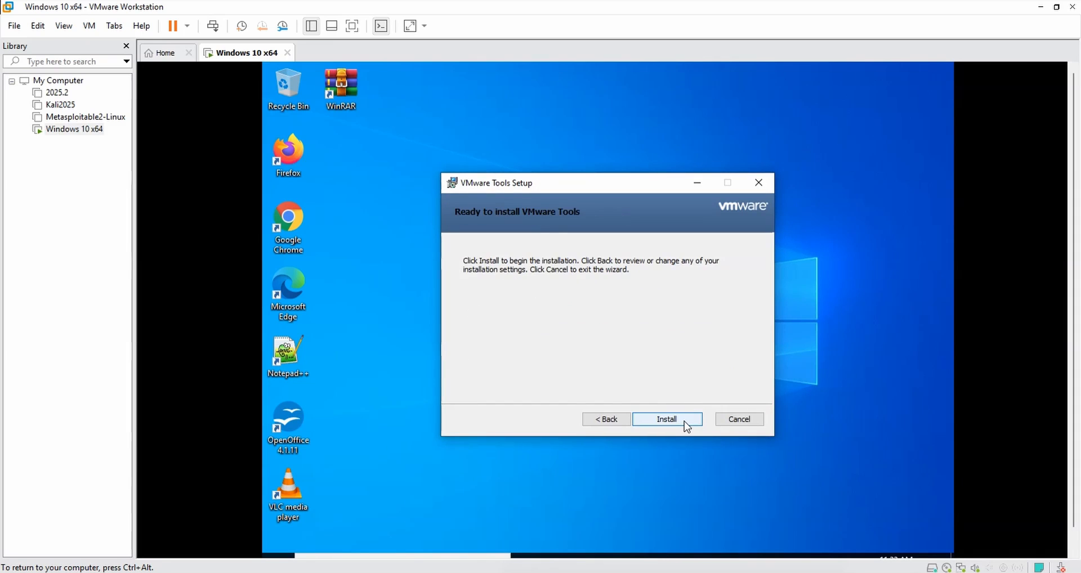
click(685, 424)
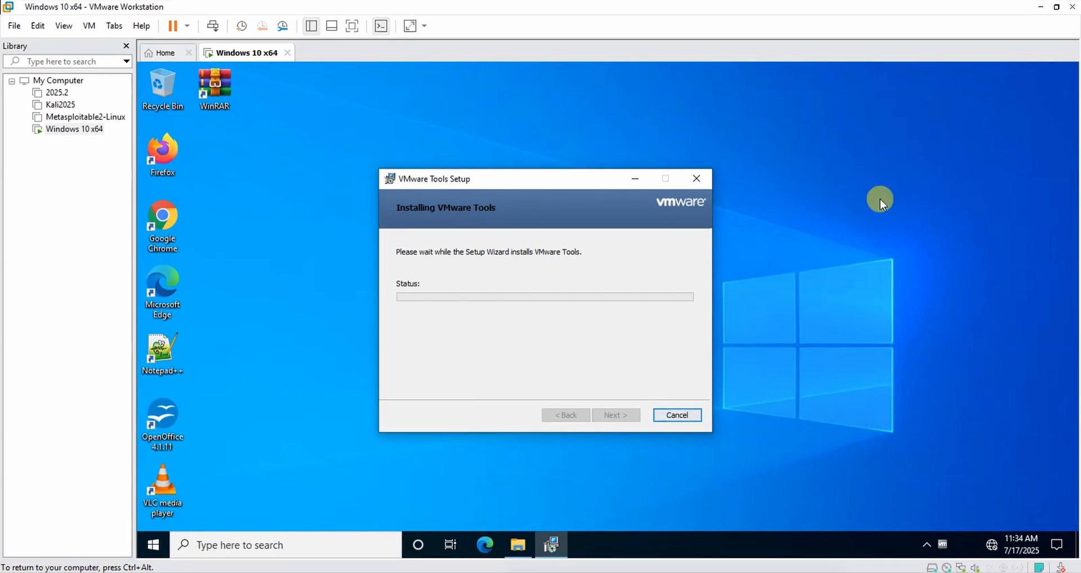
click(311, 26)
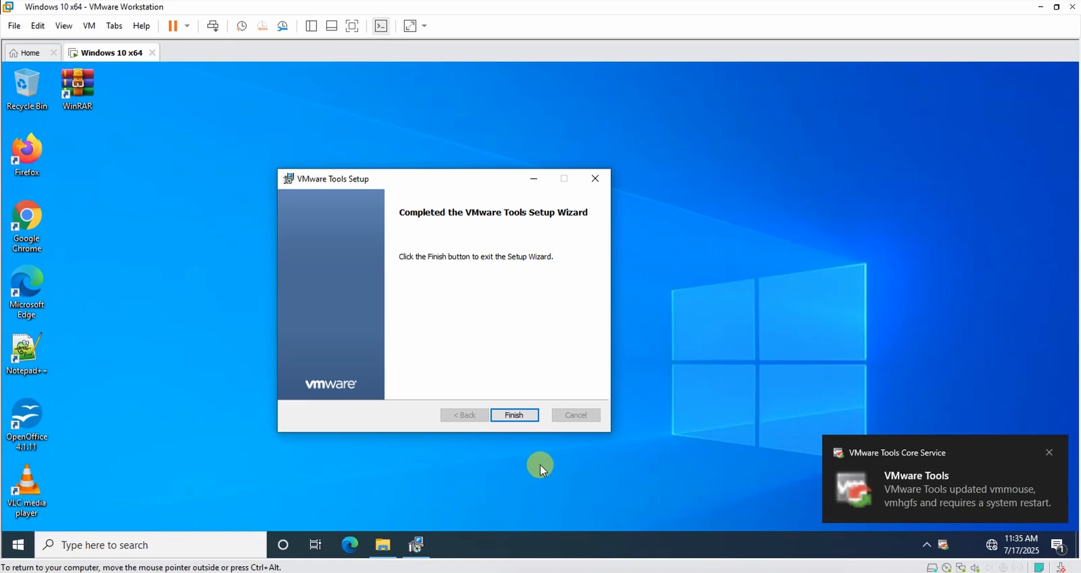
- Dismiss the VMware Tools notification, finish the setup wizard and restart the guest system
click(1047, 453)
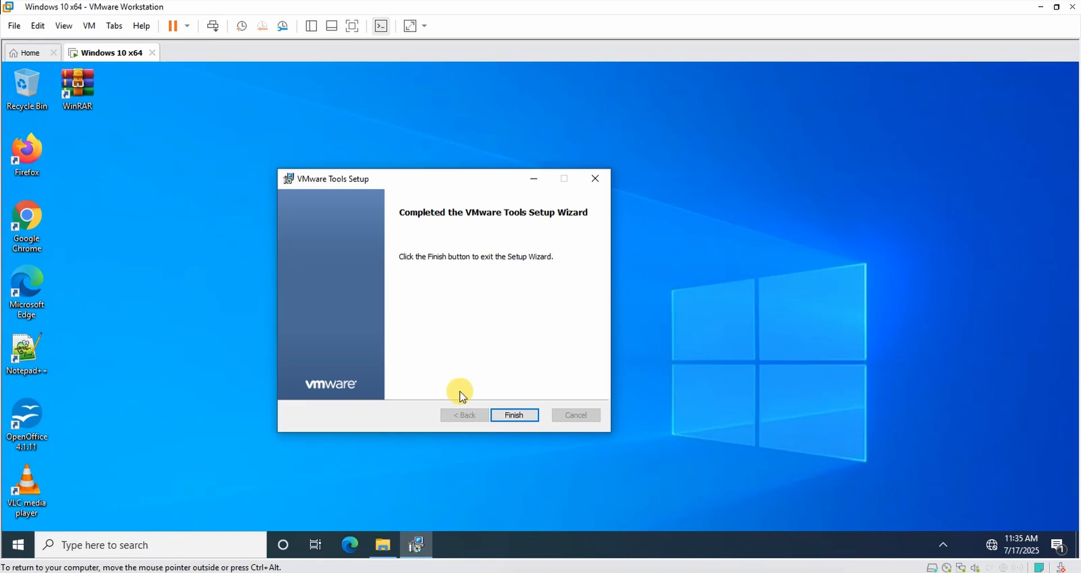
click(514, 415)
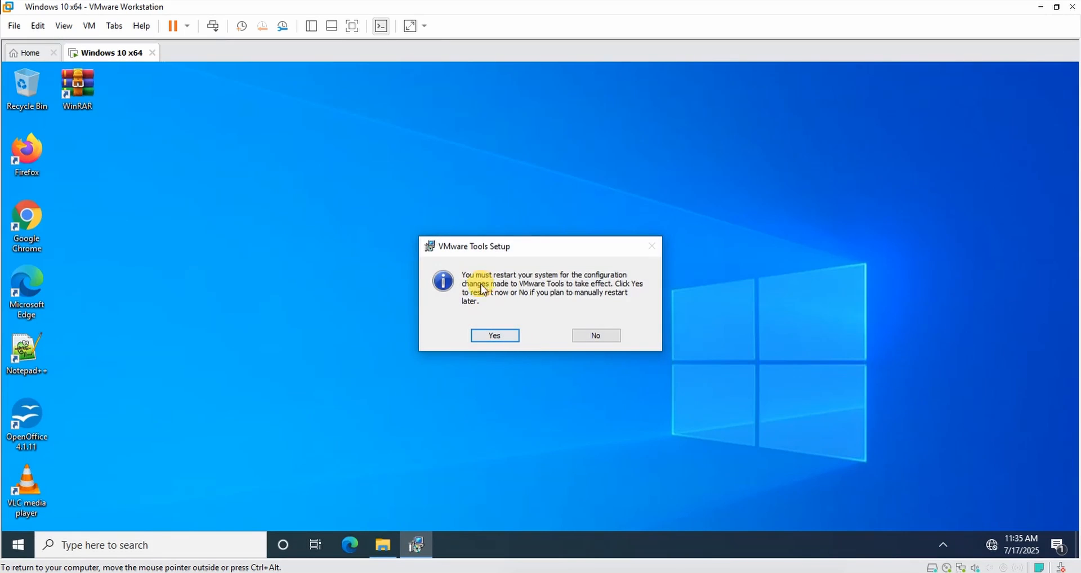
click(493, 336)
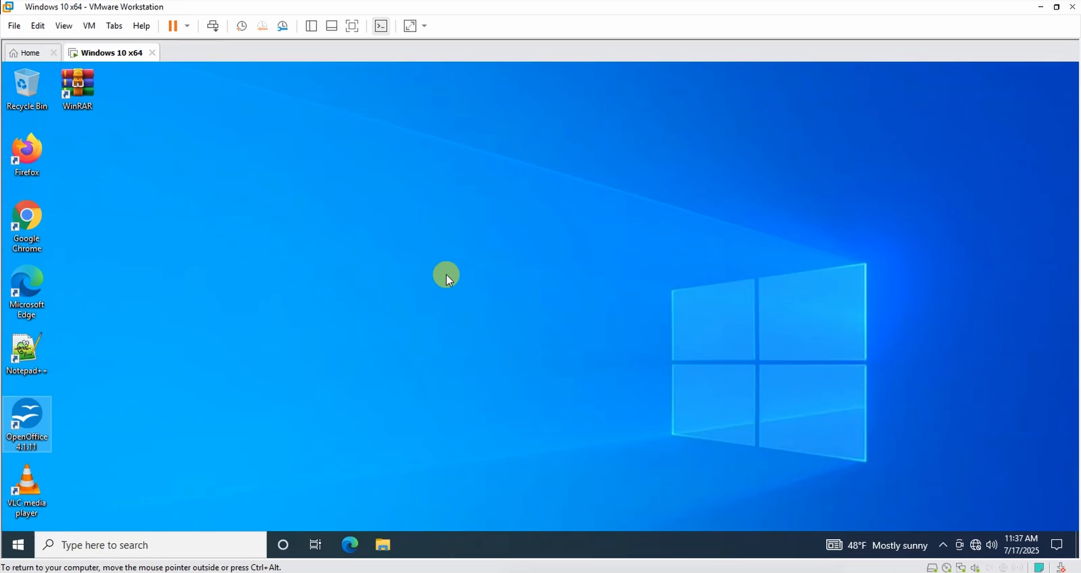
- Show the library and rename the Windows 10 x64 virtual machine, removing the x64 suffix from its name
click(513, 242)
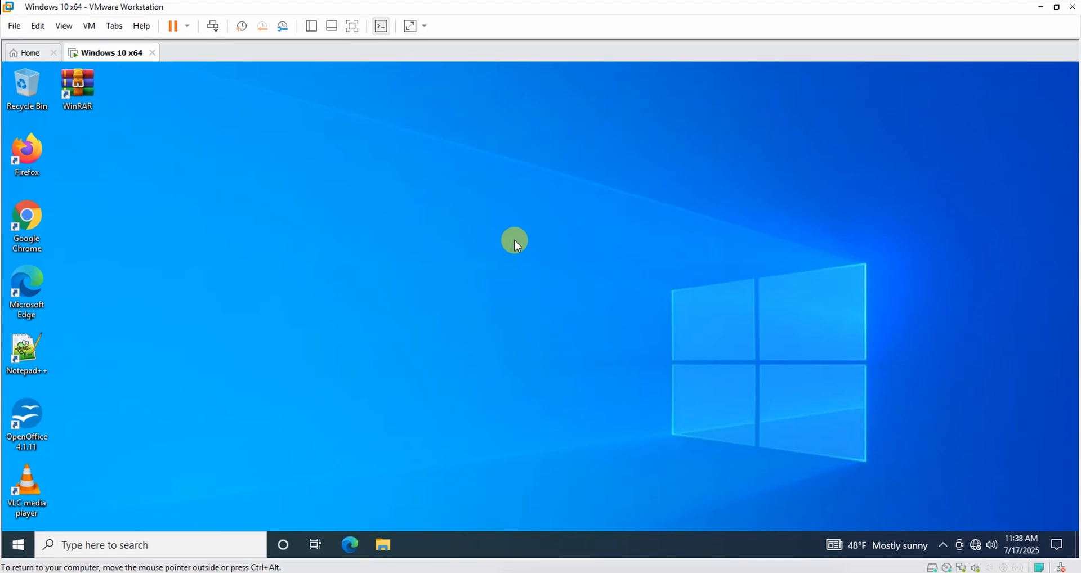
click(311, 26)
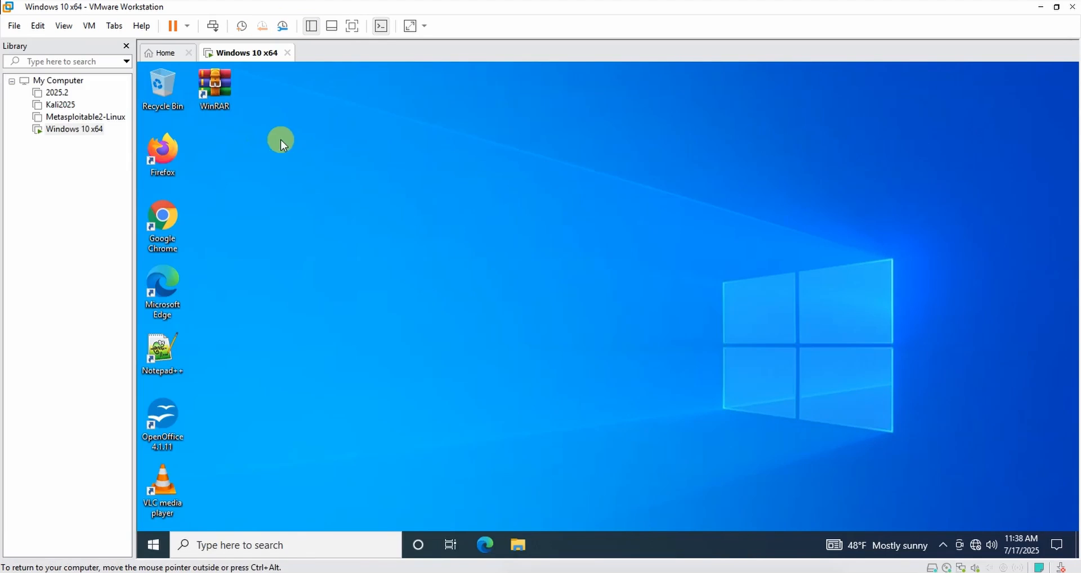
right_click(67, 135)
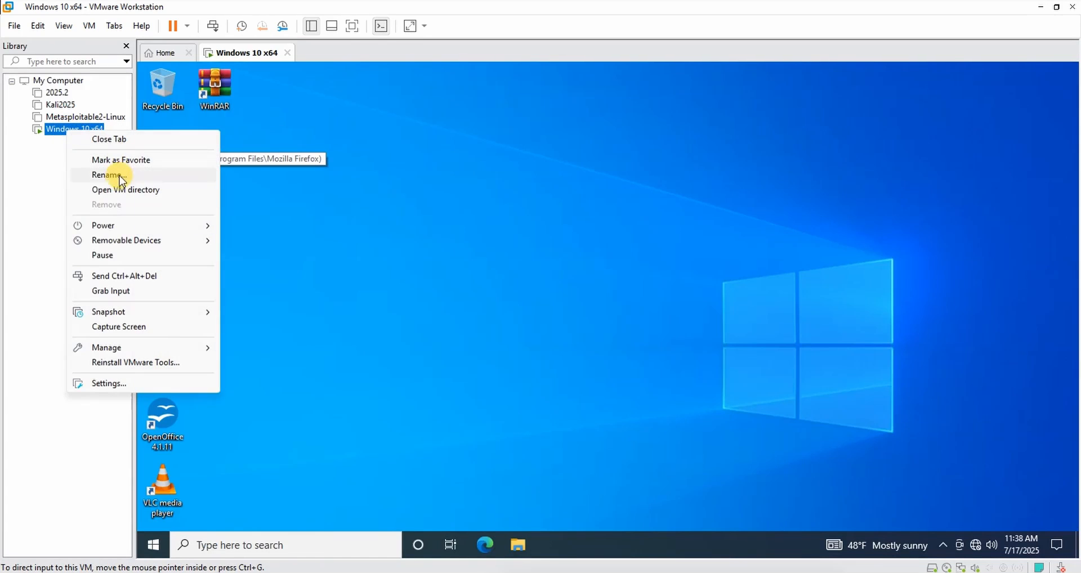
click(108, 175)
click(80, 128)
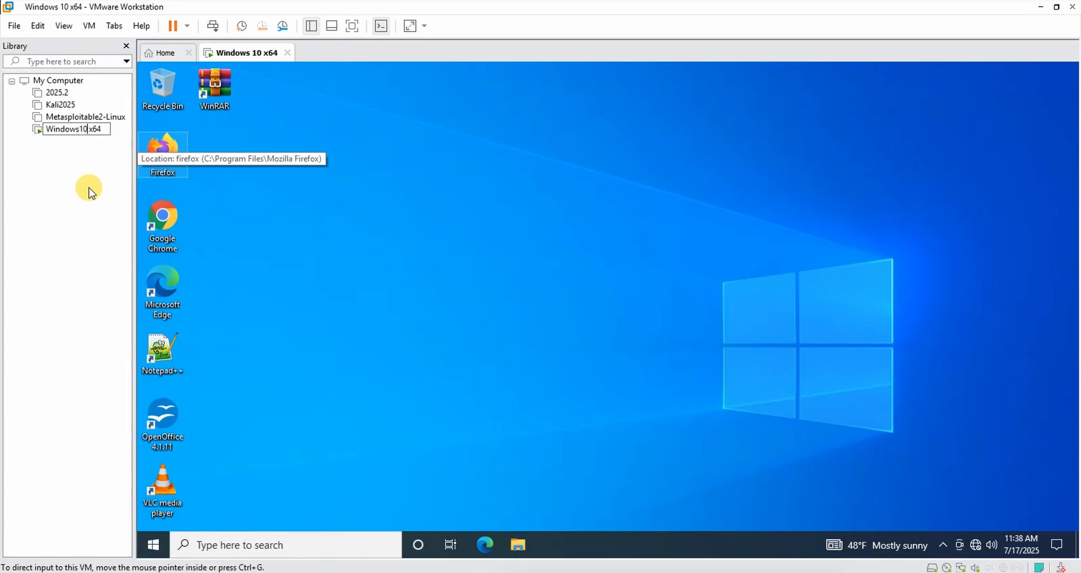
key(Right)
key(Right)
key(Right)
key(Right)
key(BackSpace)
key(BackSpace)
key(BackSpace)
key(BackSpace)
key(Return)
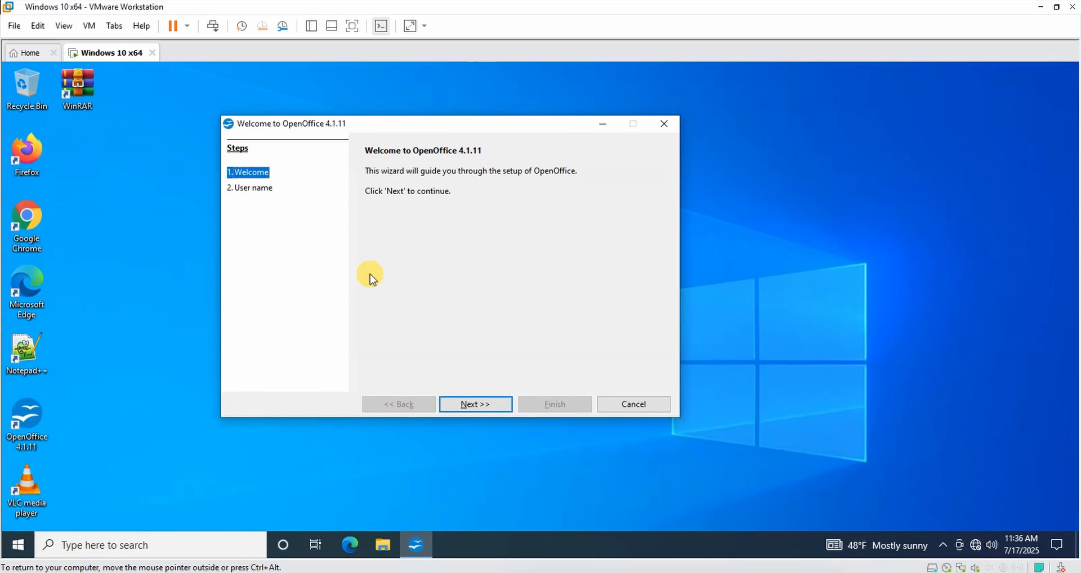
- Complete the OpenOffice 4.1.11 welcome wizard in the guest without entering a name
click(494, 404)
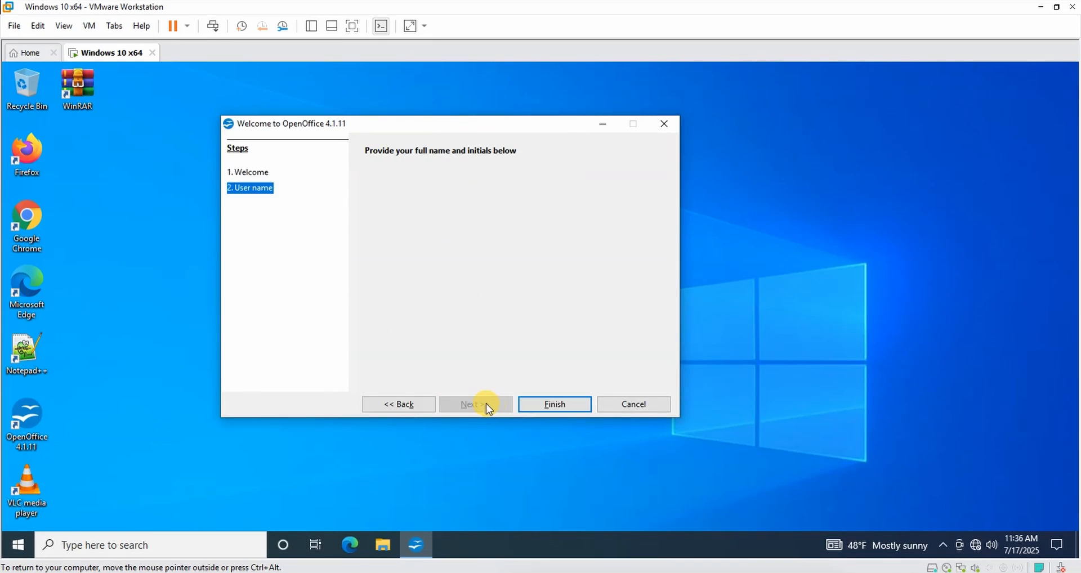
key(Return)
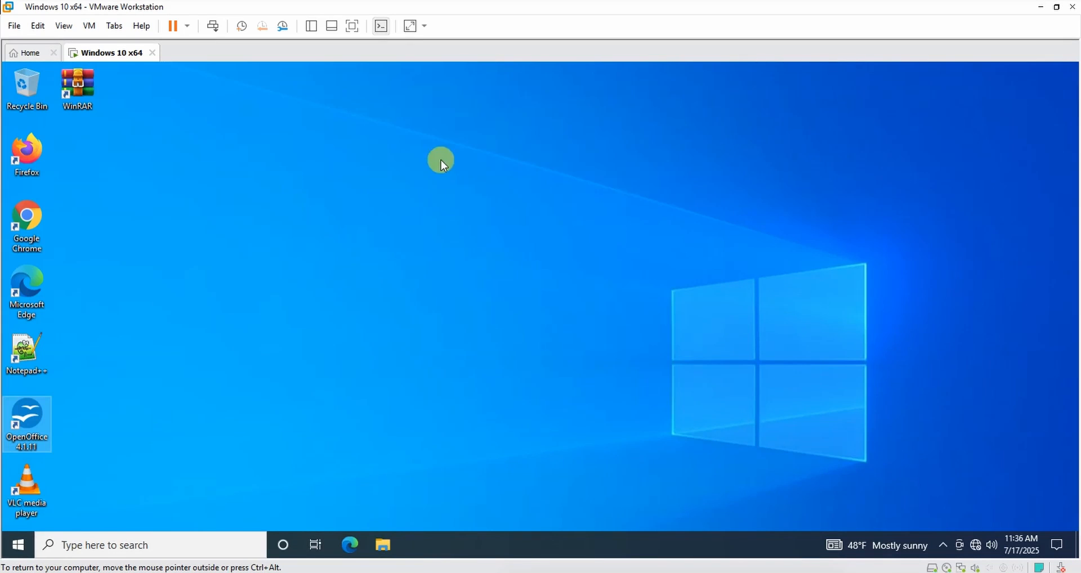